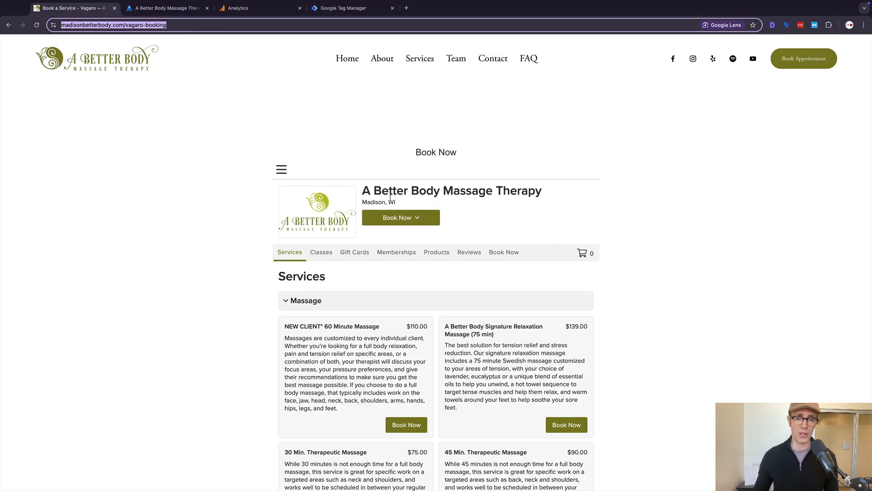
Step: Walk through the website's booking widget for the New Client 60 Minute Massage, viewing openings on Fri, Dec 6, 2024
{"action": "key", "text": "super+equal"}
{"action": "key", "text": "super+equal"}
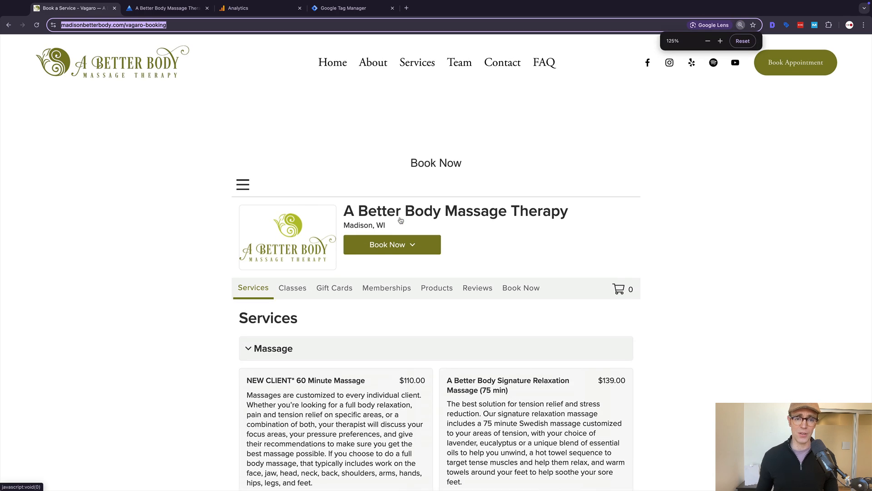
{"action": "scroll", "coordinate": [344, 389], "scroll_direction": "down", "scroll_amount": 1}
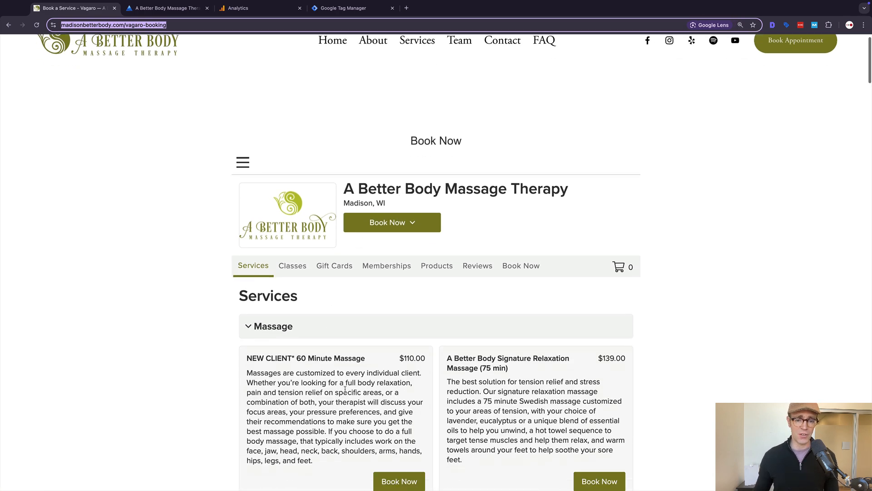
{"action": "scroll", "coordinate": [345, 389], "scroll_direction": "down", "scroll_amount": 3}
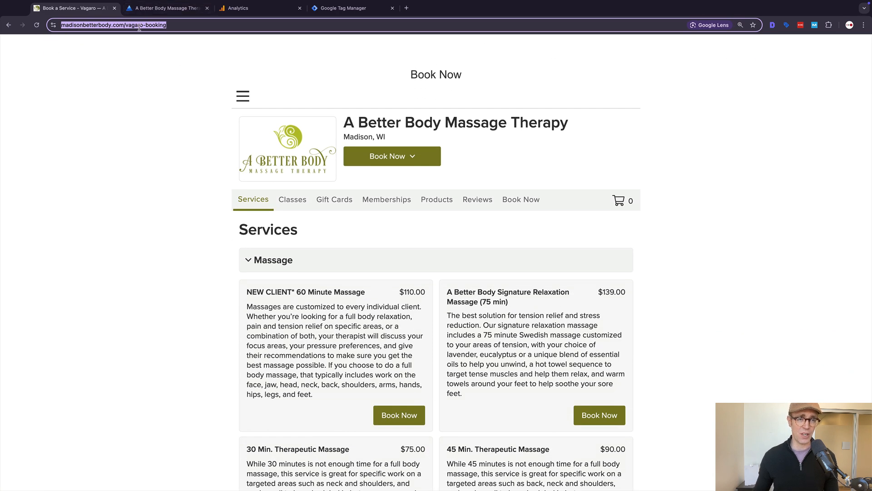
{"action": "left_click", "coordinate": [405, 421]}
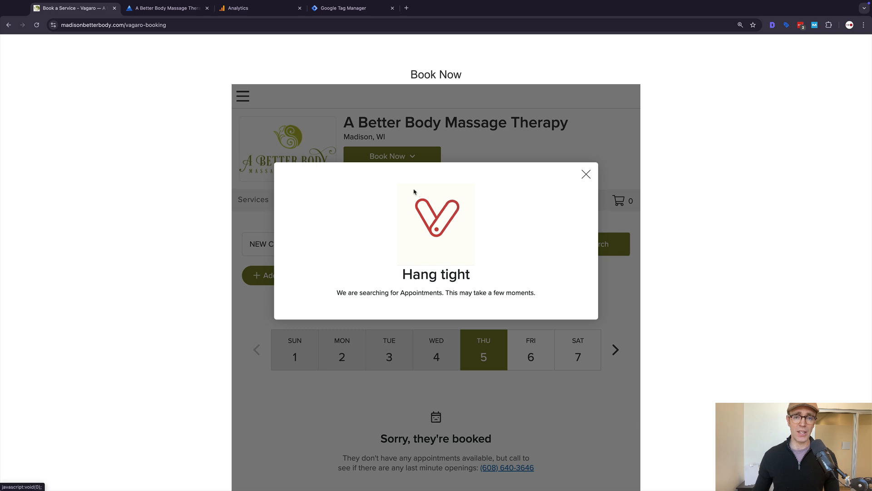
{"action": "scroll", "coordinate": [546, 170], "scroll_direction": "down", "scroll_amount": 5}
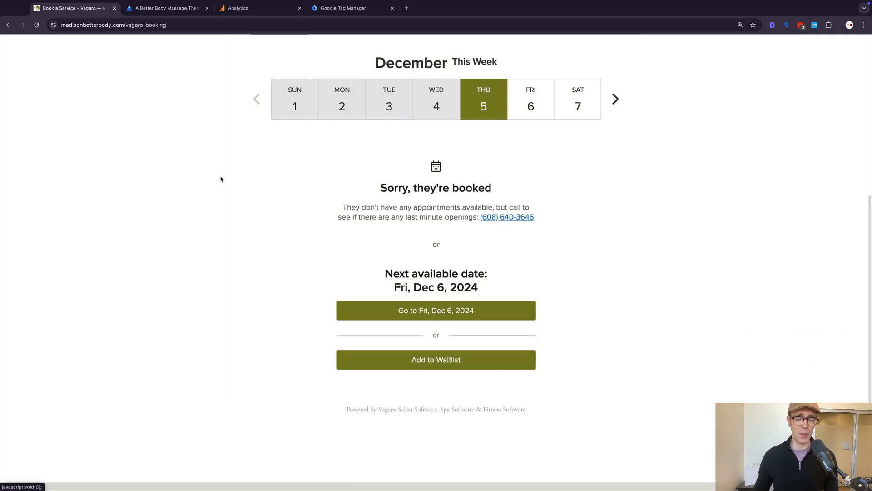
{"action": "scroll", "coordinate": [213, 170], "scroll_direction": "up", "scroll_amount": 2}
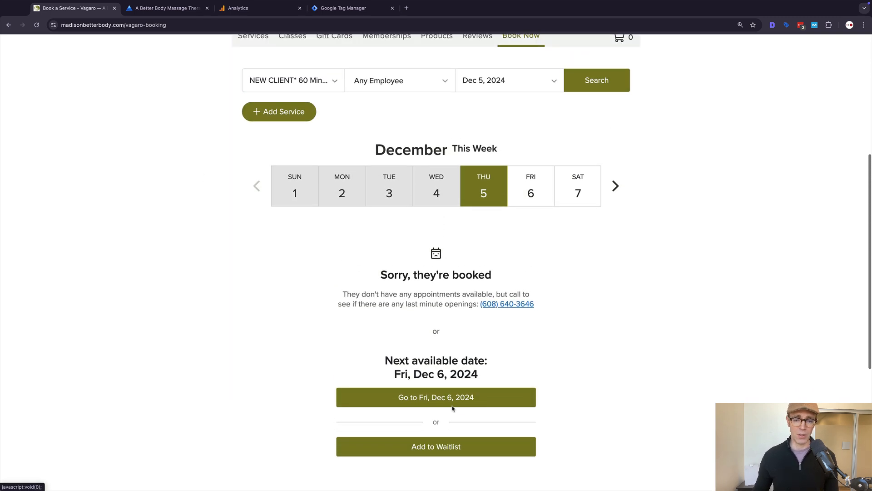
{"action": "left_click", "coordinate": [442, 397]}
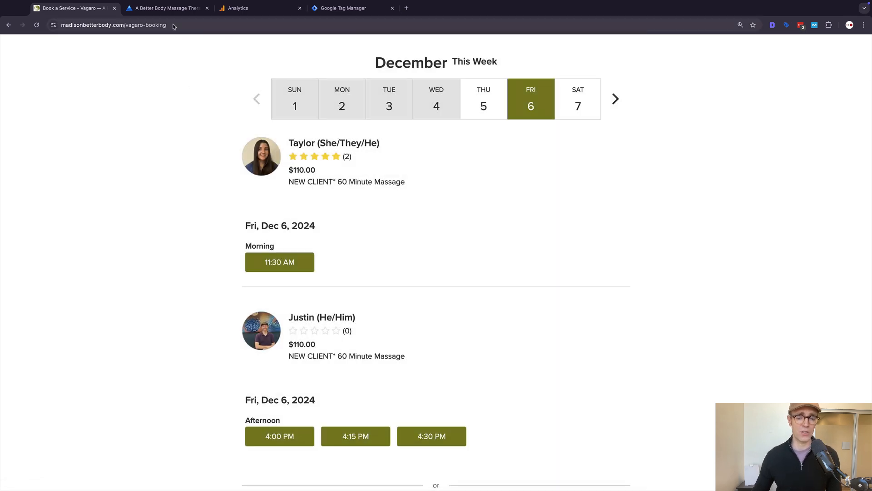
{"action": "scroll", "coordinate": [283, 251], "scroll_direction": "up", "scroll_amount": 7}
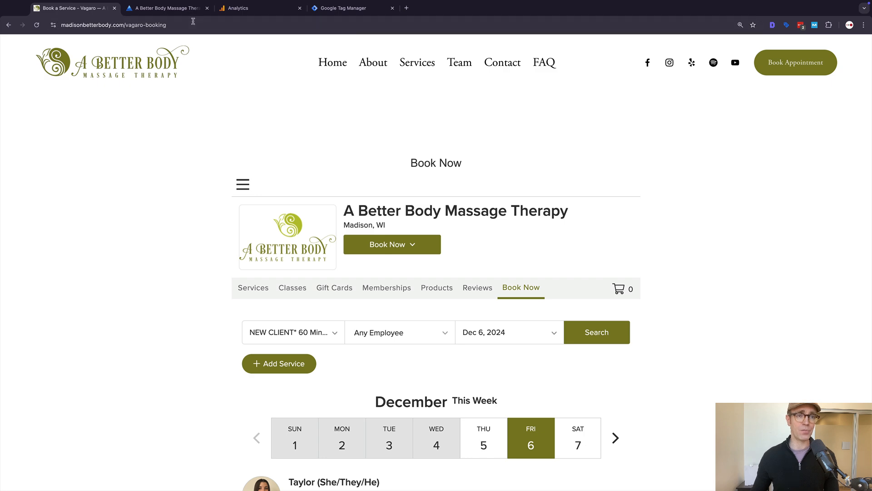
Step: Switch to Google Analytics and create a new funnel exploration for the website property
{"action": "left_click", "coordinate": [233, 10]}
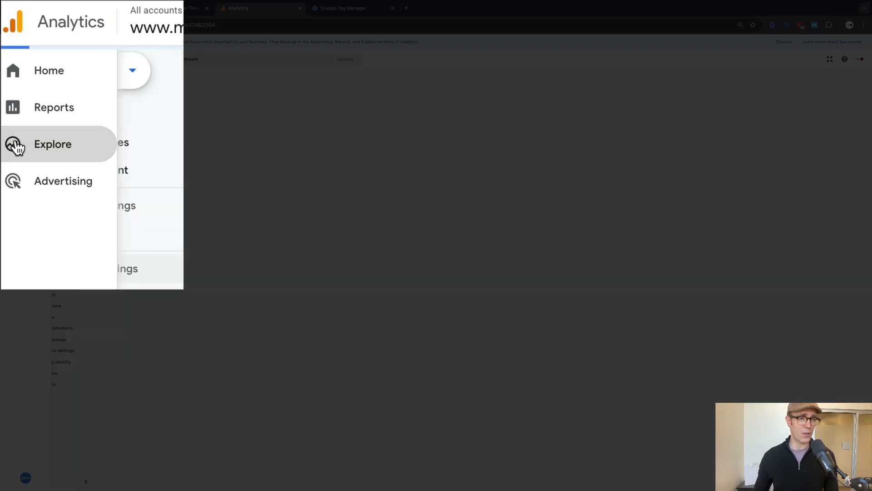
{"action": "left_click", "coordinate": [10, 110]}
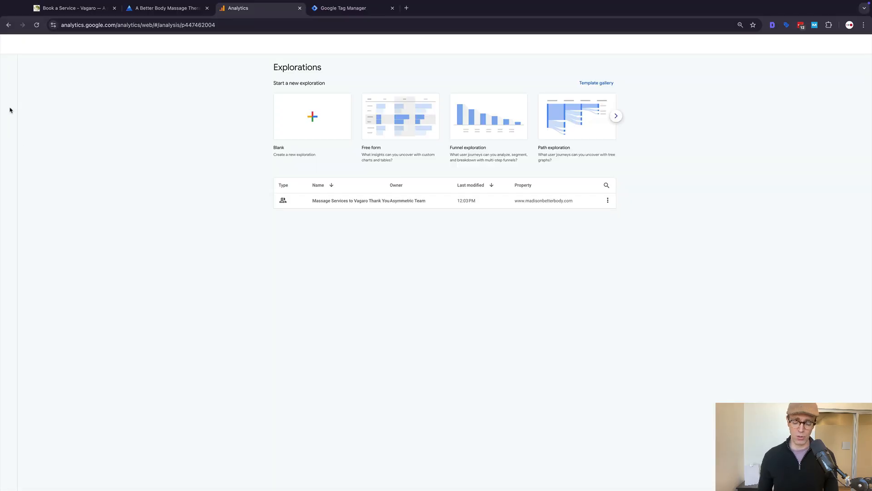
{"action": "key", "text": "ctrl+plus"}
{"action": "key", "text": "ctrl+plus"}
{"action": "key", "text": "ctrl+plus"}
{"action": "key", "text": "ctrl+plus"}
{"action": "key", "text": "ctrl+plus"}
{"action": "key", "text": "ctrl+plus"}
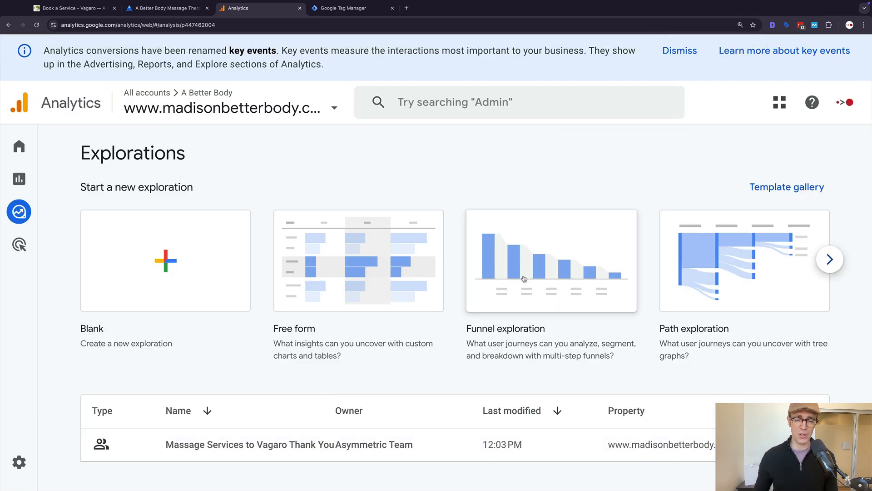
{"action": "left_click", "coordinate": [516, 272]}
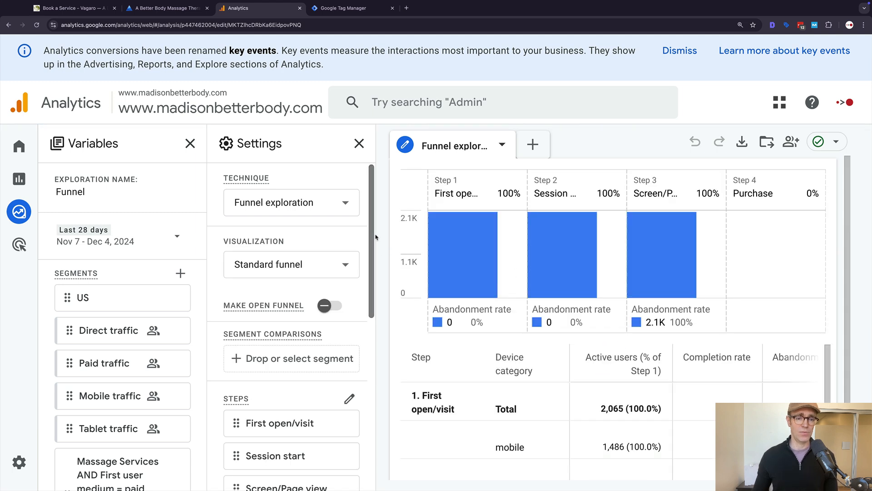
Step: Remove all four default steps and the Device category breakdown from the funnel exploration
{"action": "scroll", "coordinate": [319, 296], "scroll_direction": "down", "scroll_amount": 3}
{"action": "mouse_move", "coordinate": [338, 307]}
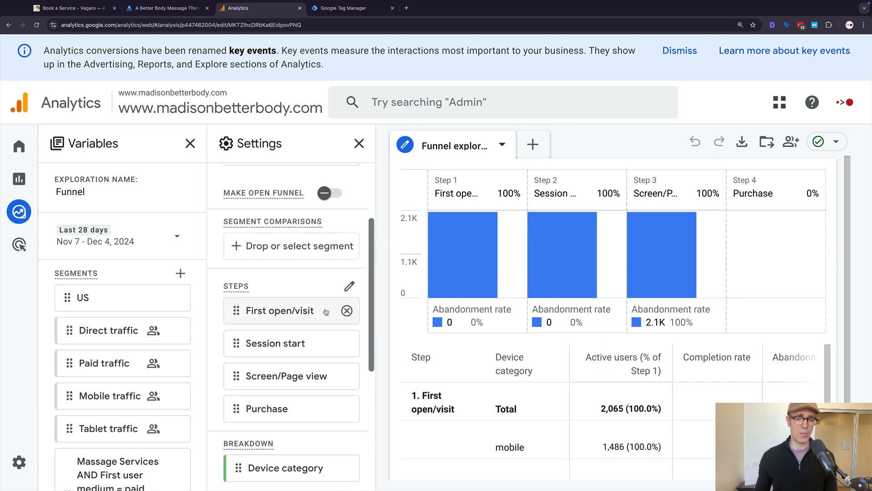
{"action": "scroll", "coordinate": [338, 305], "scroll_direction": "down", "scroll_amount": 1}
{"action": "left_click", "coordinate": [347, 273]}
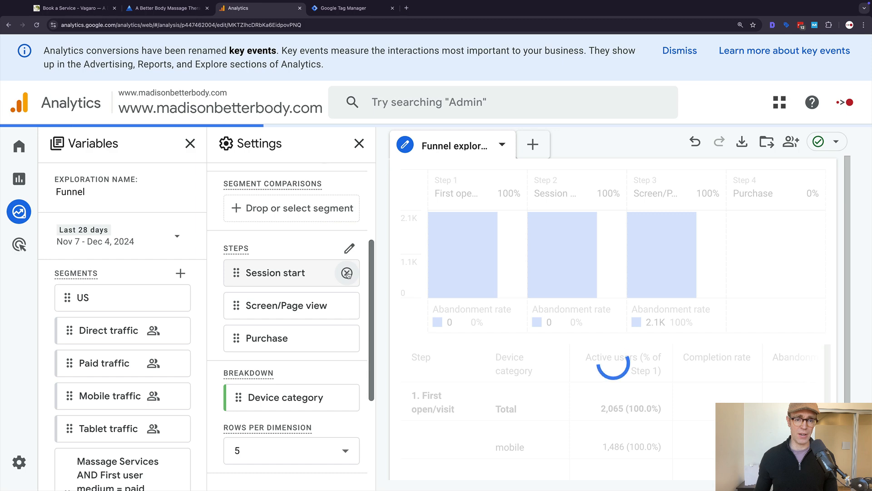
{"action": "left_click", "coordinate": [347, 273]}
{"action": "left_click", "coordinate": [346, 273]}
{"action": "left_click", "coordinate": [347, 273]}
{"action": "key", "text": "ctrl+minus"}
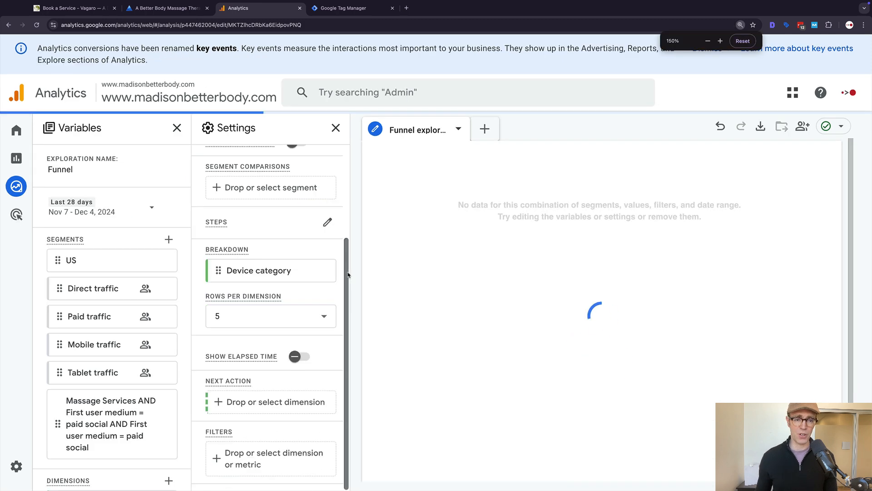
{"action": "left_click", "coordinate": [325, 270]}
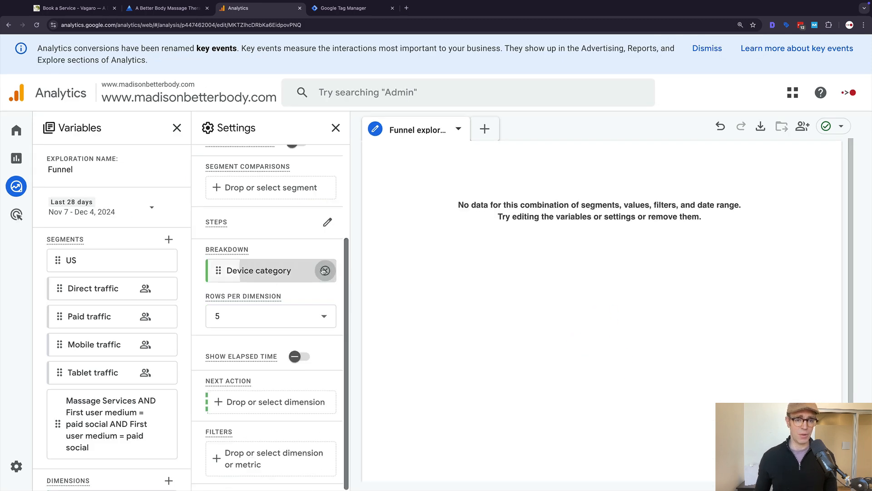
{"action": "scroll", "coordinate": [259, 224], "scroll_direction": "up", "scroll_amount": 1}
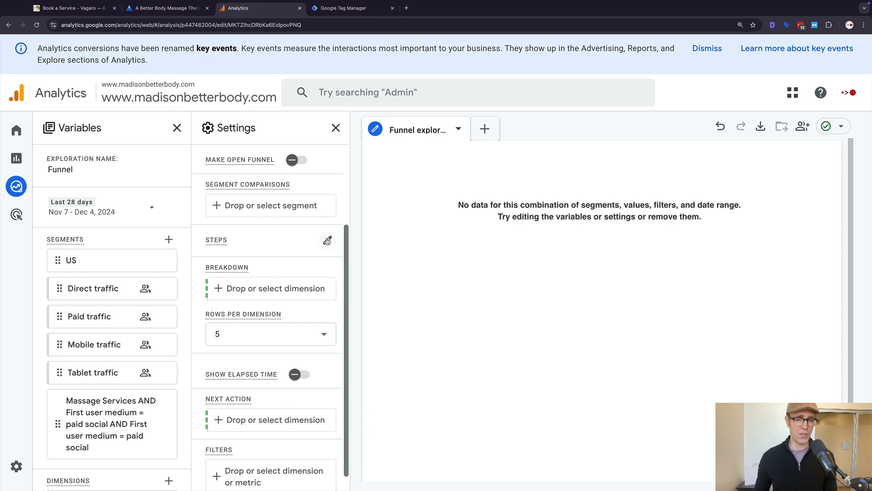
Step: Edit the funnel steps, naming the first step Home Page and giving it a Page location condition
{"action": "left_click", "coordinate": [329, 240]}
{"action": "left_click", "coordinate": [271, 107]}
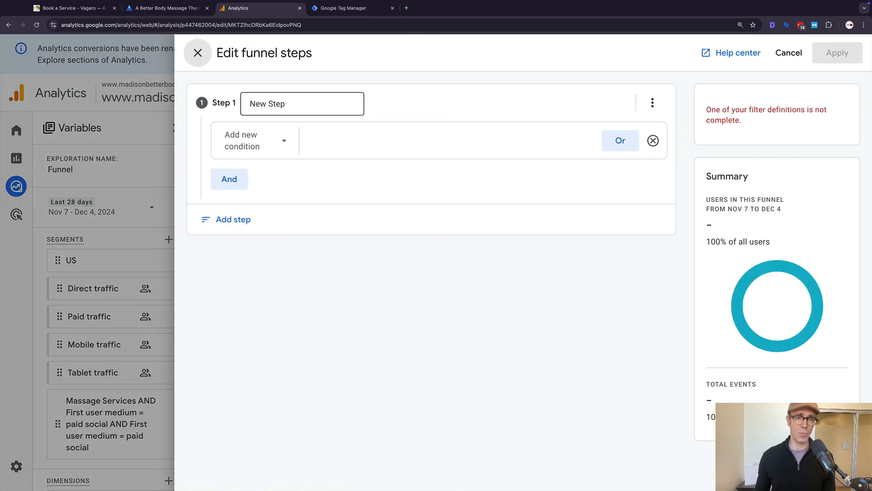
{"action": "double_click", "coordinate": [272, 108]}
{"action": "triple_click", "coordinate": [271, 108]}
{"action": "type", "text": "Home Page"}
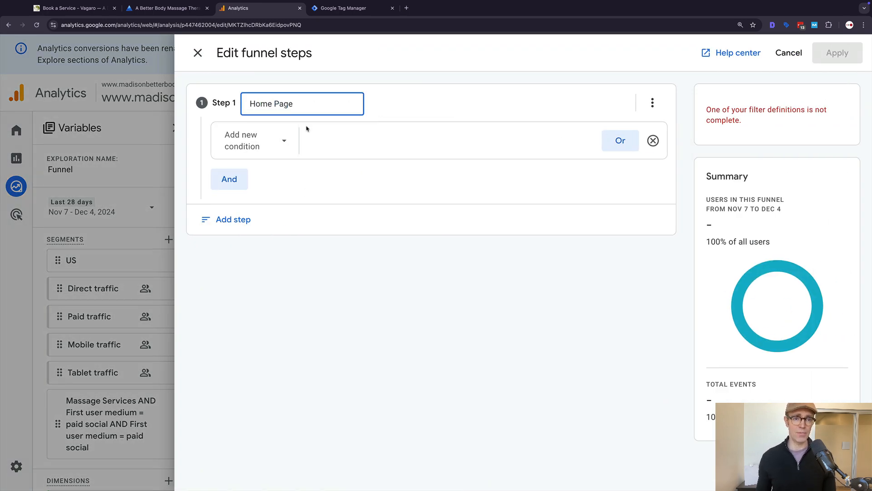
{"action": "left_click", "coordinate": [250, 141]}
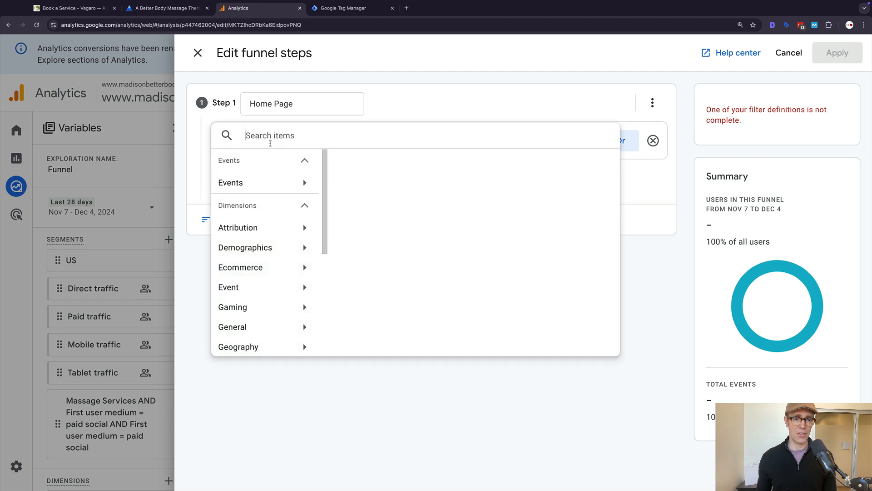
{"action": "type", "text": "page"}
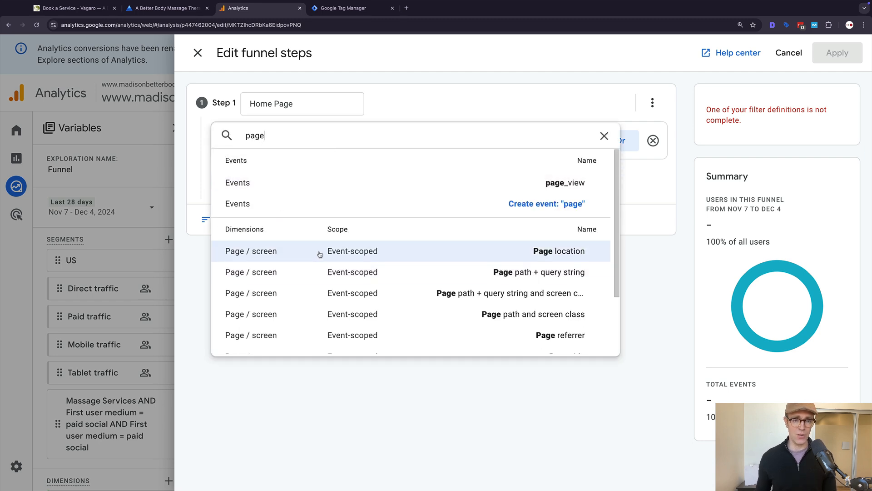
{"action": "left_click", "coordinate": [520, 253]}
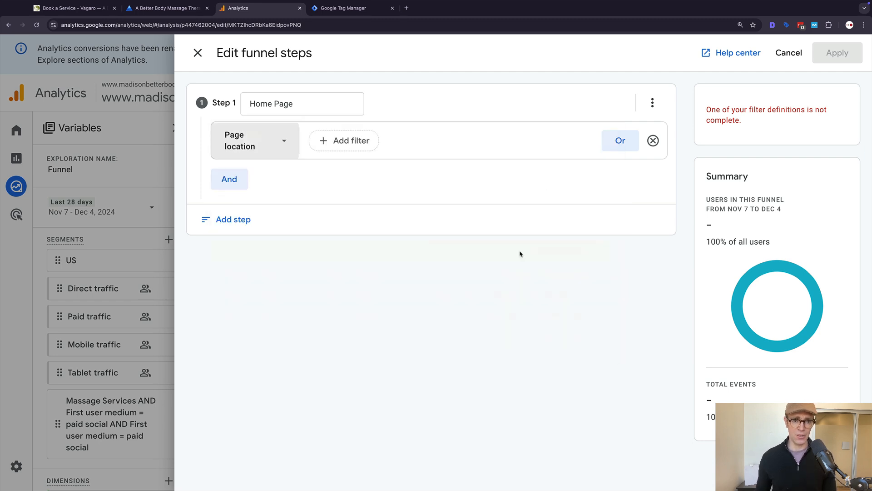
{"action": "left_click", "coordinate": [345, 140]}
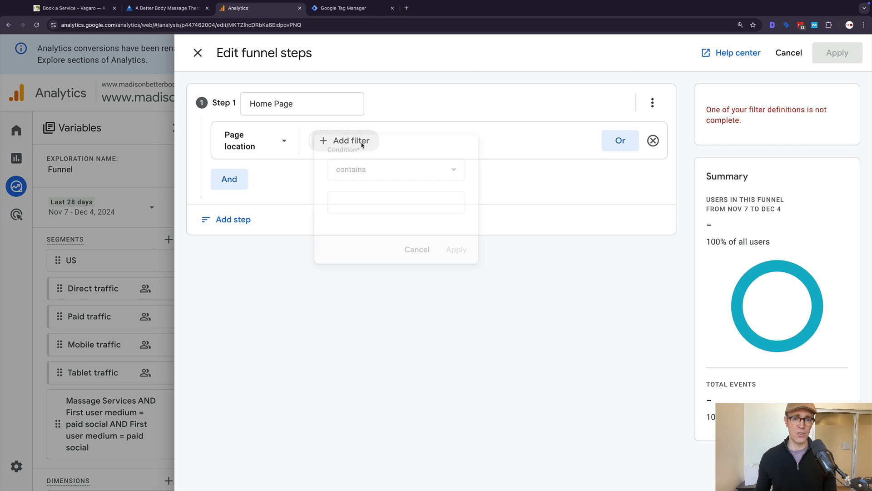
{"action": "left_click", "coordinate": [355, 201]}
{"action": "left_click", "coordinate": [78, 8]}
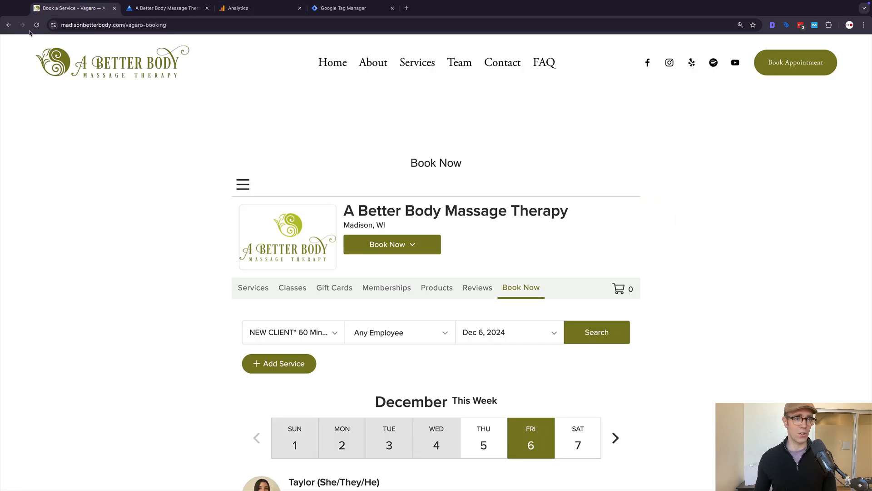
{"action": "left_click", "coordinate": [9, 25]}
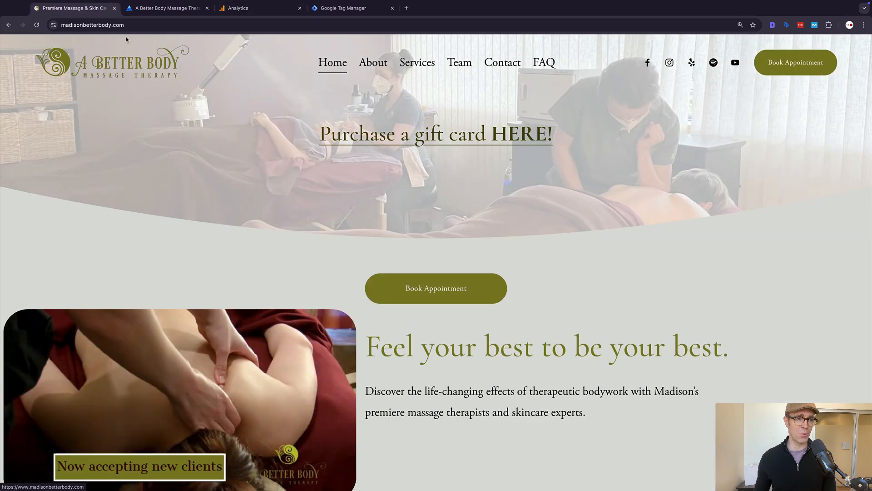
{"action": "left_click", "coordinate": [130, 26]}
{"action": "key", "text": "ctrl+c"}
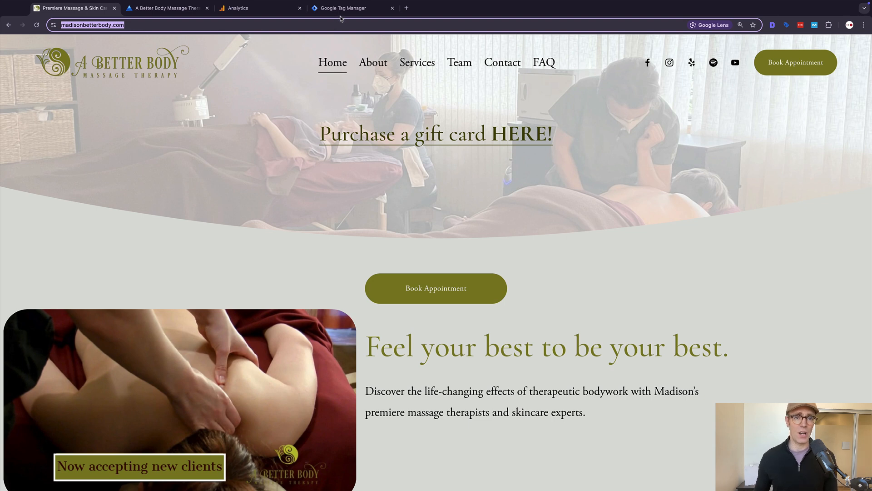
{"action": "left_click", "coordinate": [238, 8]}
{"action": "key", "text": "ctrl+v"}
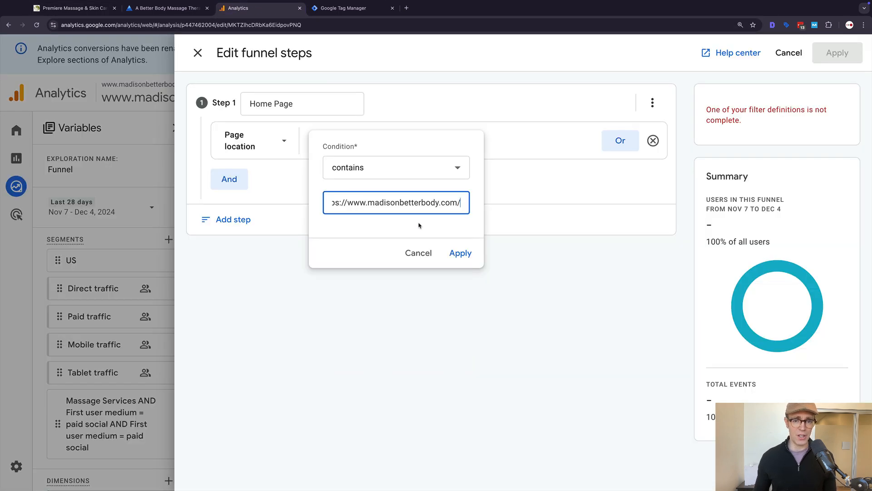
{"action": "left_click", "coordinate": [458, 251]}
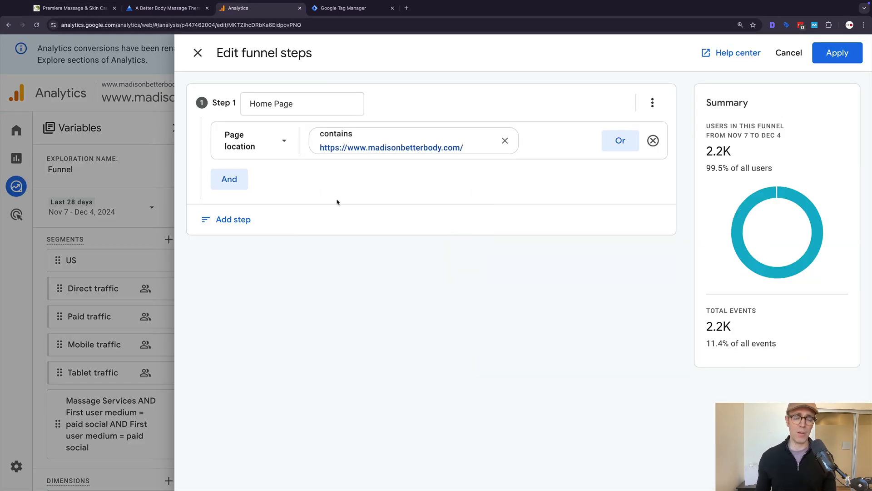
Step: Add a second step to the funnel after Home Page
{"action": "left_click", "coordinate": [244, 224]}
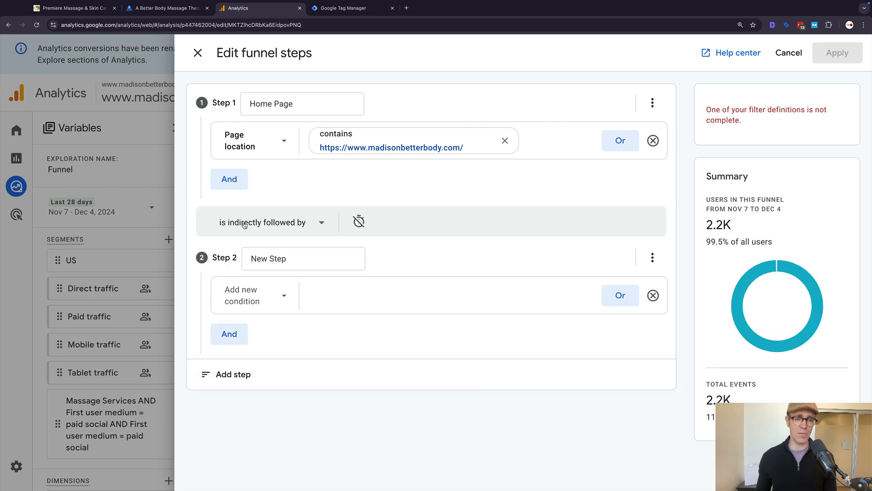
{"action": "left_click", "coordinate": [268, 259]}
{"action": "triple_click", "coordinate": [268, 259]}
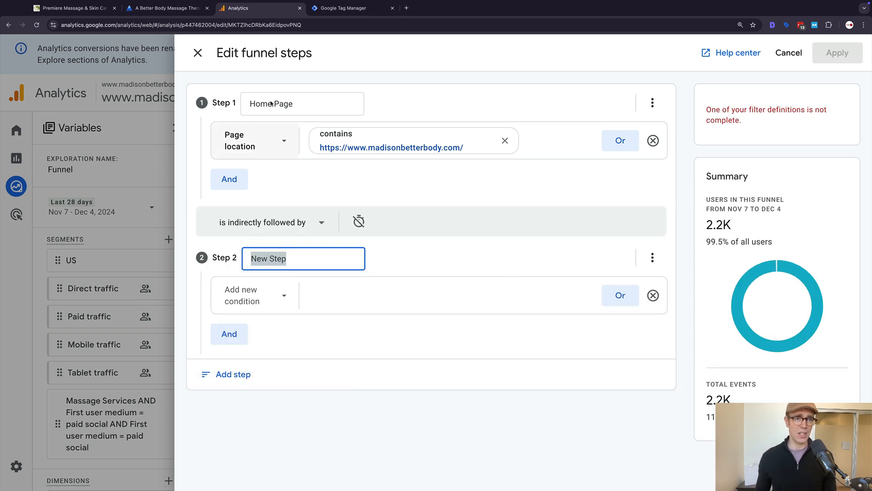
Step: Go to the website's appointment booking page and copy its URL, madisonbetterbody.com/vagaro-booking
{"action": "left_click", "coordinate": [73, 9]}
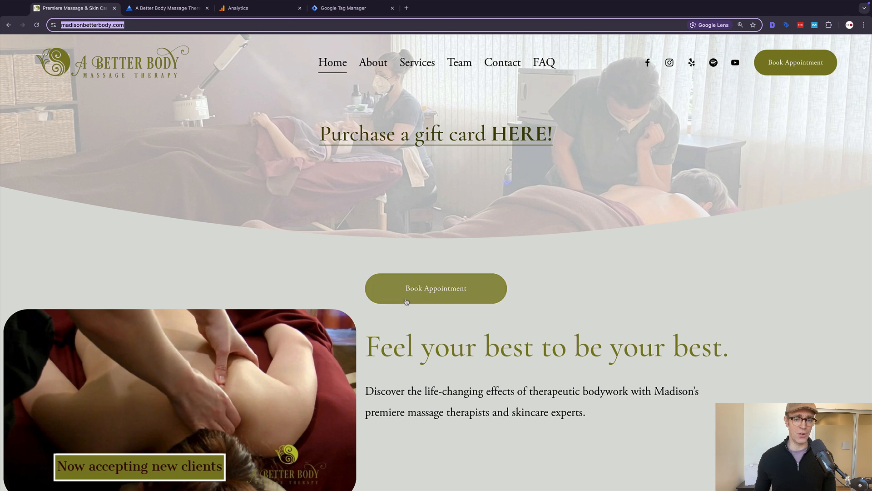
{"action": "left_click", "coordinate": [437, 289]}
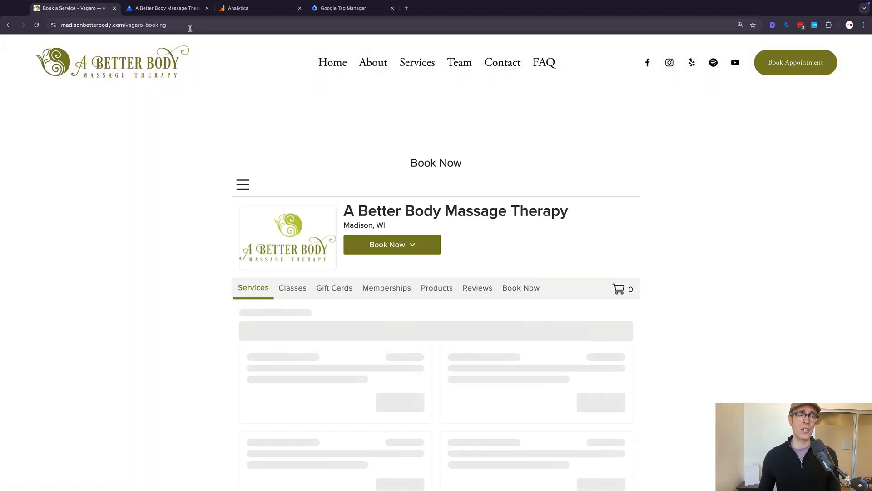
{"action": "left_click", "coordinate": [191, 28]}
{"action": "key", "text": "super+c"}
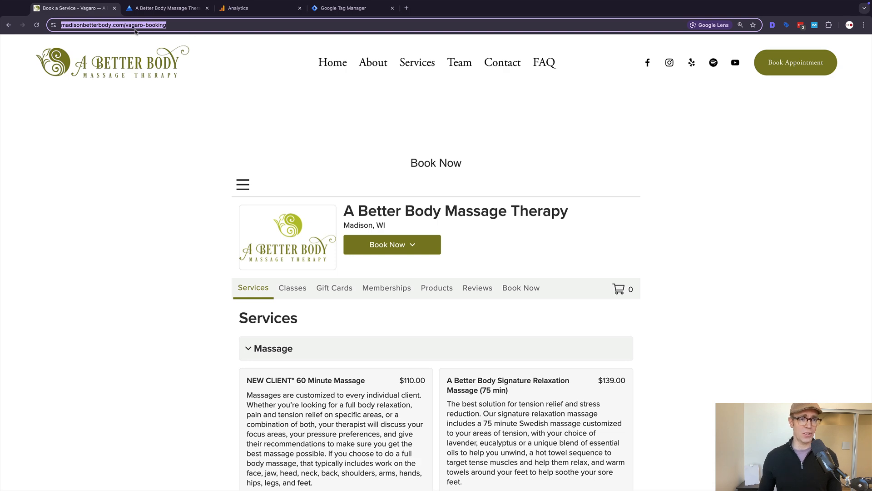
Step: Back in Google Analytics, name the second funnel step Vagaro Booking and give it a Page location condition
{"action": "left_click", "coordinate": [263, 12]}
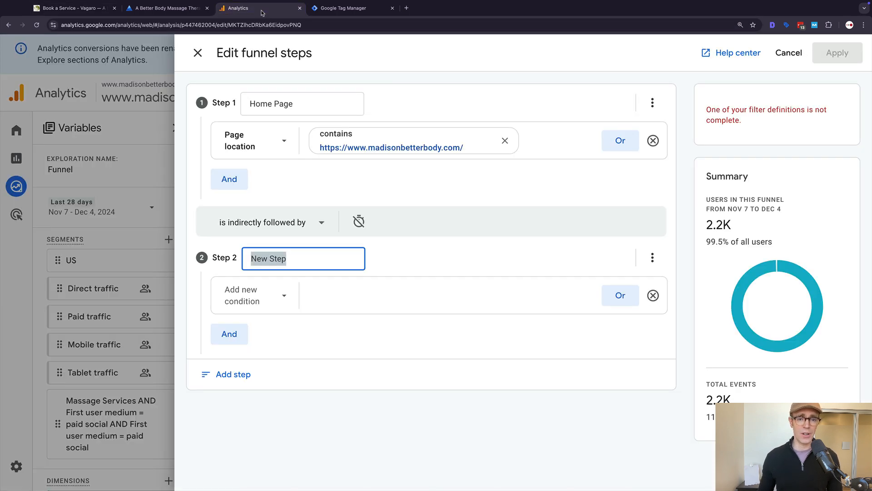
{"action": "type", "text": "Va"}
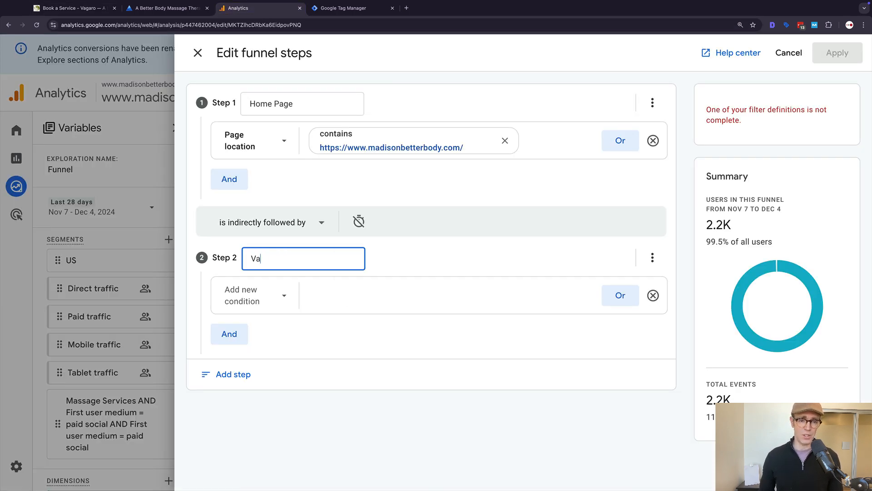
{"action": "type", "text": "garo Boook"}
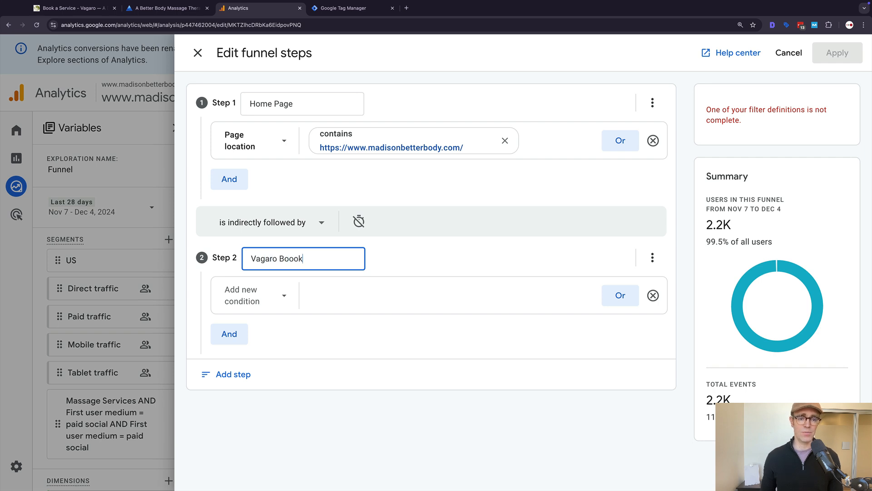
{"action": "key", "text": "BackSpace"}
{"action": "left_click", "coordinate": [308, 300]}
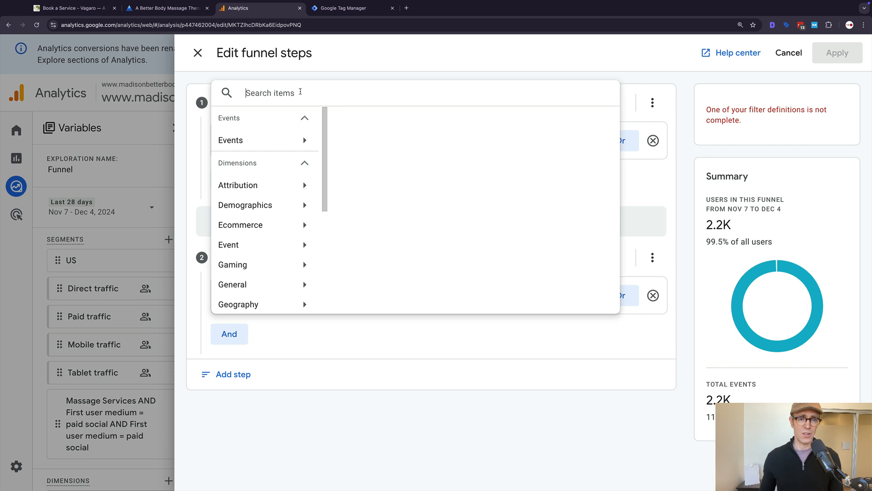
{"action": "type", "text": "page"}
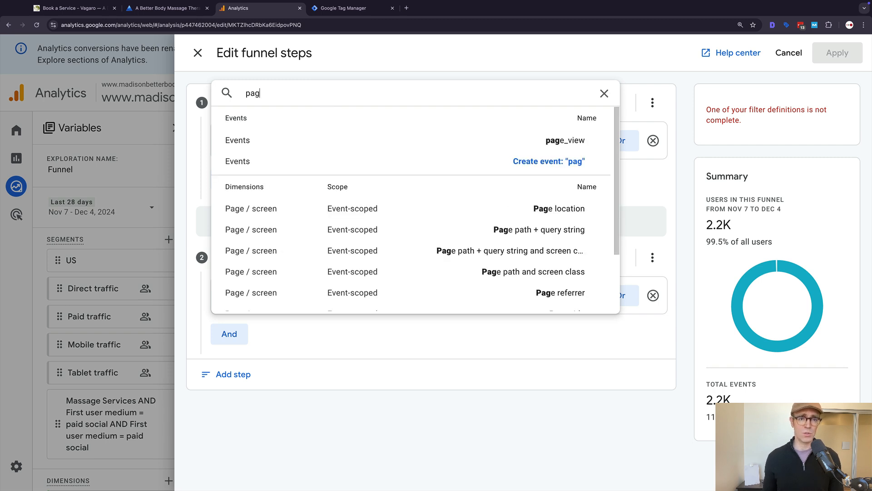
{"action": "left_click", "coordinate": [439, 218]}
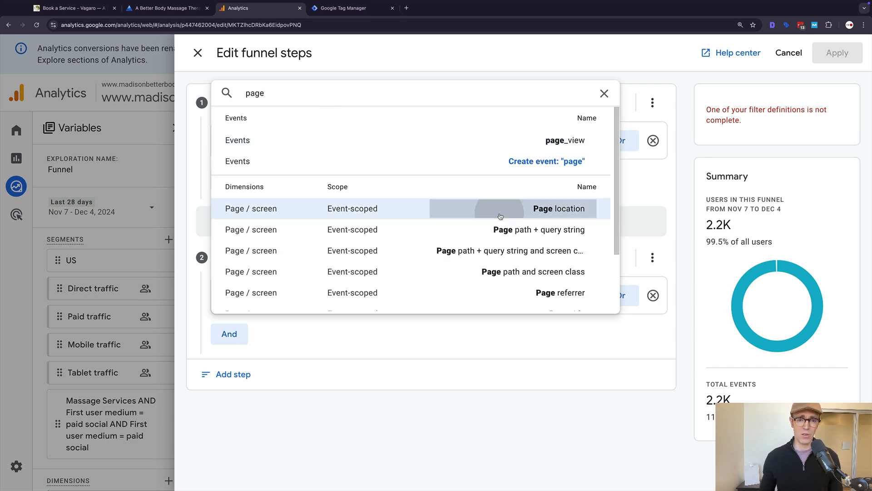
{"action": "left_click", "coordinate": [354, 296]}
{"action": "left_click", "coordinate": [365, 355]}
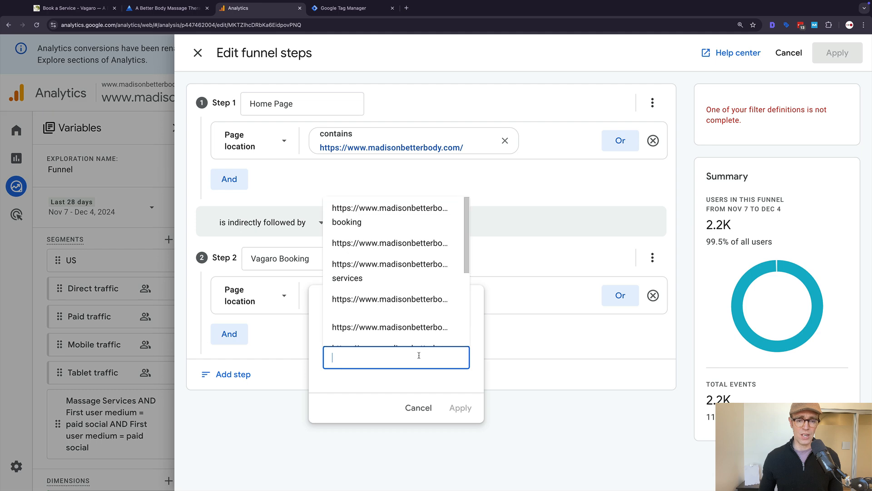
{"action": "key", "text": "super+v"}
{"action": "left_click", "coordinate": [460, 408]}
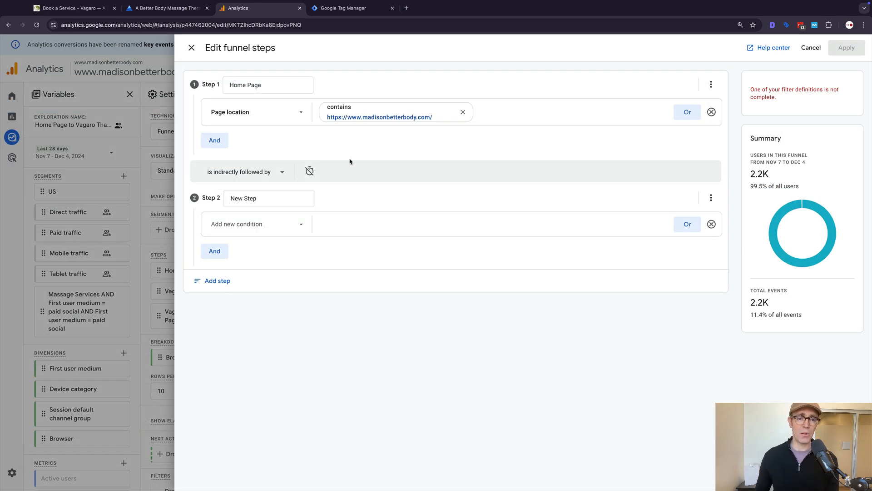
Step: View the sequence options between the two funnel steps and look through the massage website's home page
{"action": "left_click", "coordinate": [279, 172]}
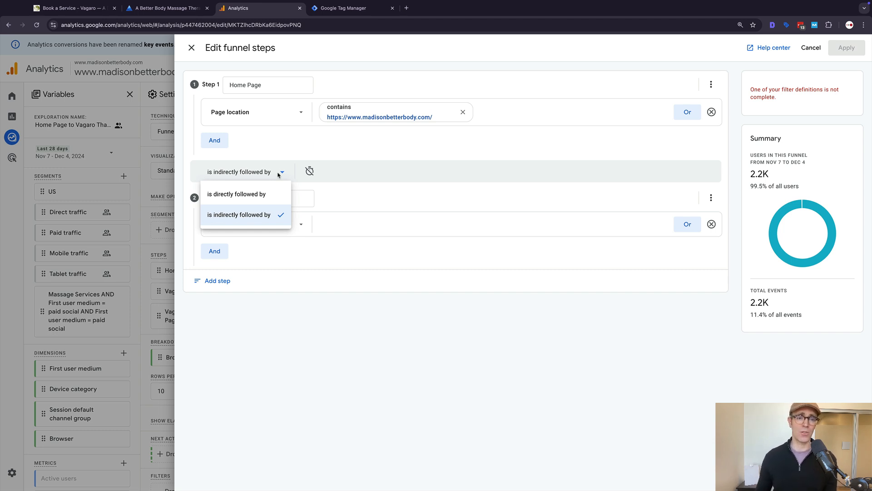
{"action": "left_click", "coordinate": [72, 8]}
{"action": "left_click", "coordinate": [132, 24]}
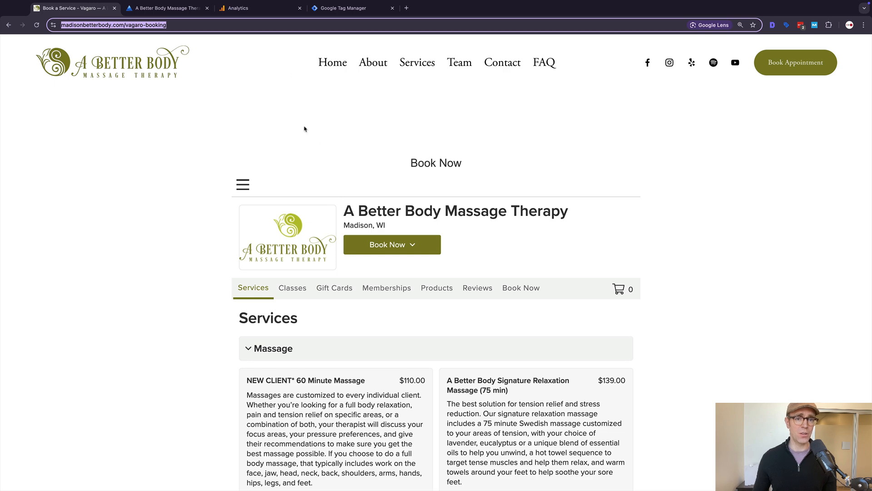
{"action": "left_click", "coordinate": [333, 64]}
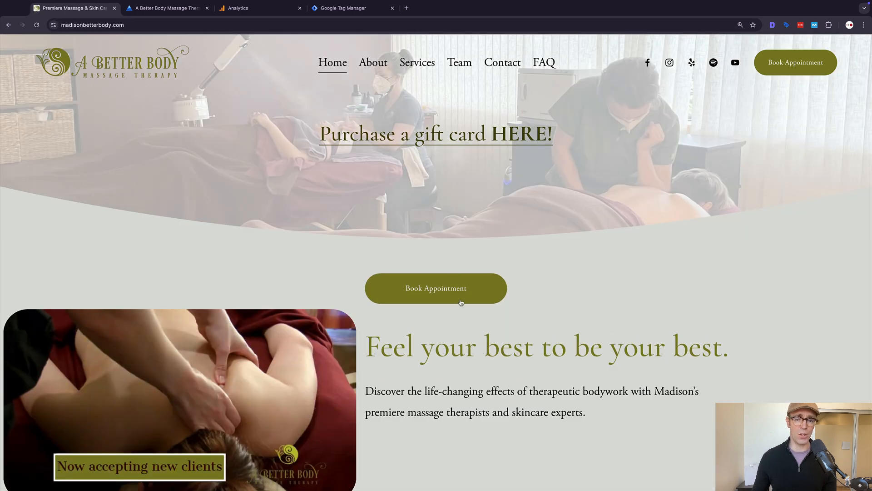
{"action": "scroll", "coordinate": [594, 266], "scroll_direction": "down", "scroll_amount": 10}
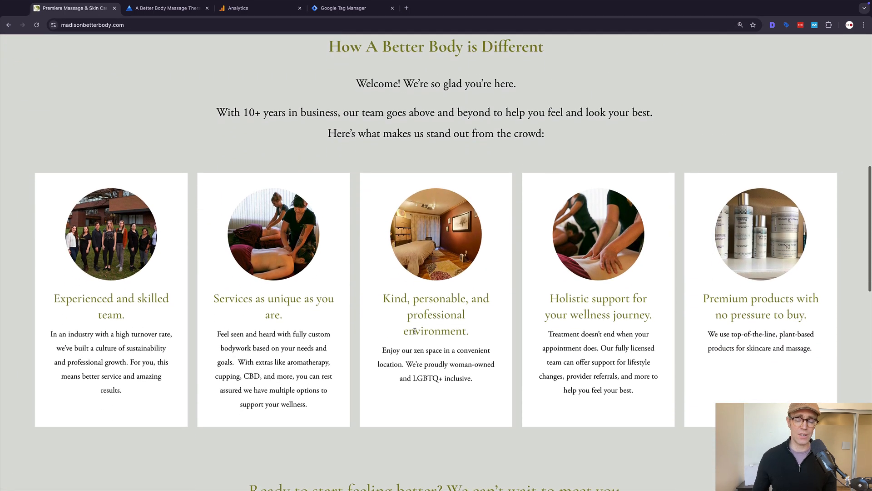
{"action": "scroll", "coordinate": [415, 330], "scroll_direction": "down", "scroll_amount": 5}
{"action": "scroll", "coordinate": [507, 220], "scroll_direction": "up", "scroll_amount": 20}
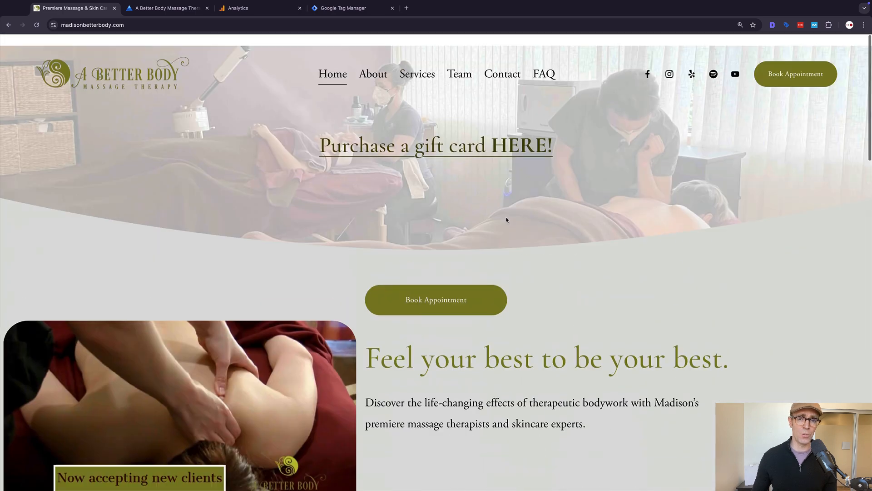
Step: Follow the website path from the home page through Massage Services to the appointment booking page
{"action": "mouse_move", "coordinate": [416, 64]}
{"action": "left_click", "coordinate": [430, 89]}
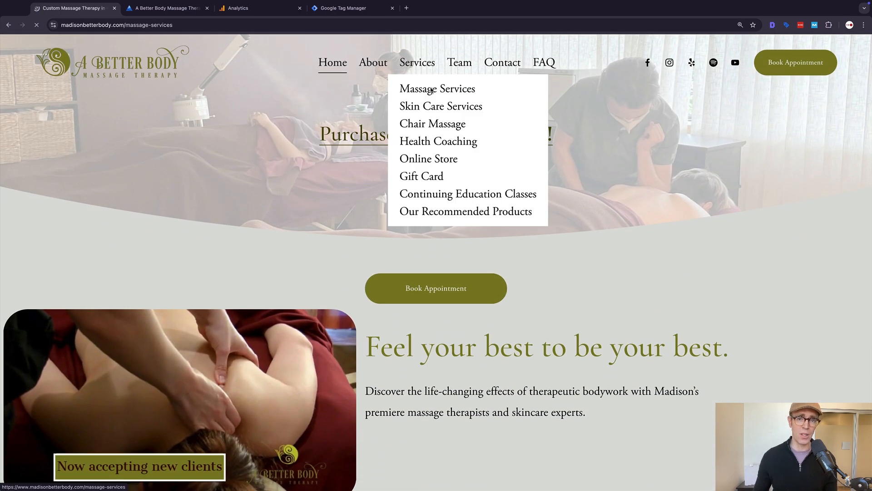
{"action": "scroll", "coordinate": [251, 176], "scroll_direction": "down", "scroll_amount": 5}
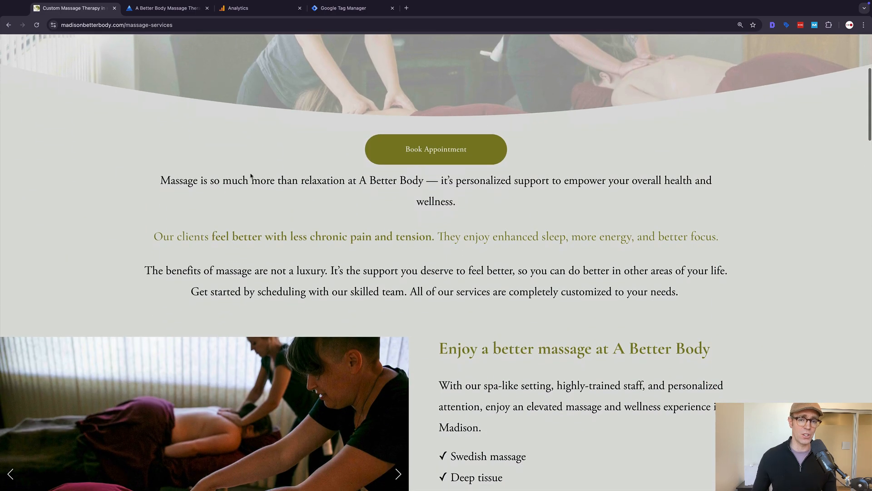
{"action": "scroll", "coordinate": [251, 175], "scroll_direction": "up", "scroll_amount": 5}
{"action": "left_click", "coordinate": [437, 350]}
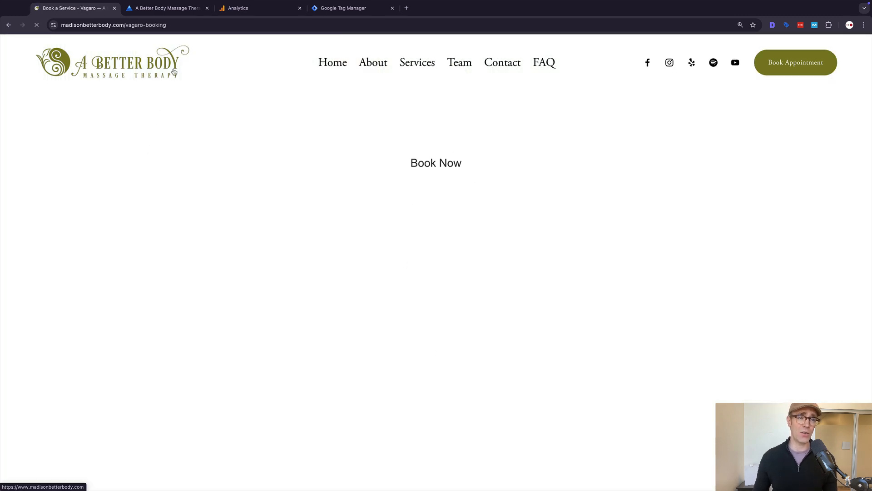
{"action": "left_click", "coordinate": [188, 26]}
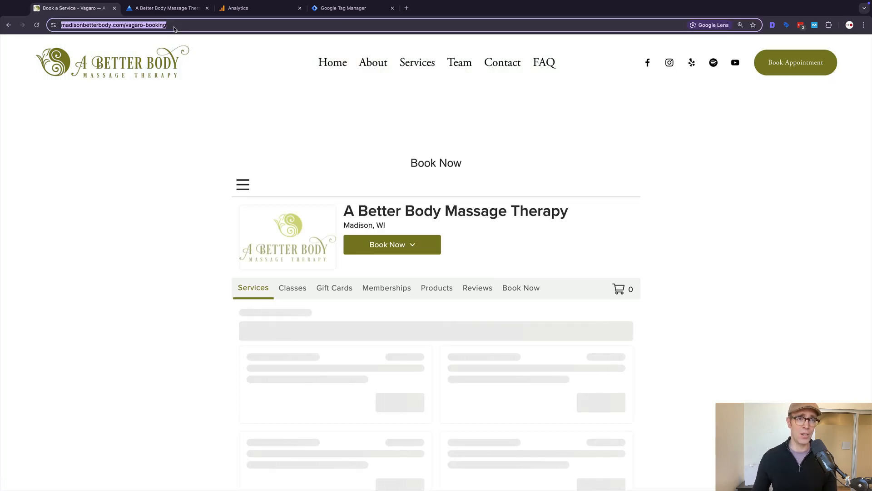
Step: Try the "is directly followed by" relation between the first and second funnel steps in Google Analytics
{"action": "left_click", "coordinate": [263, 8]}
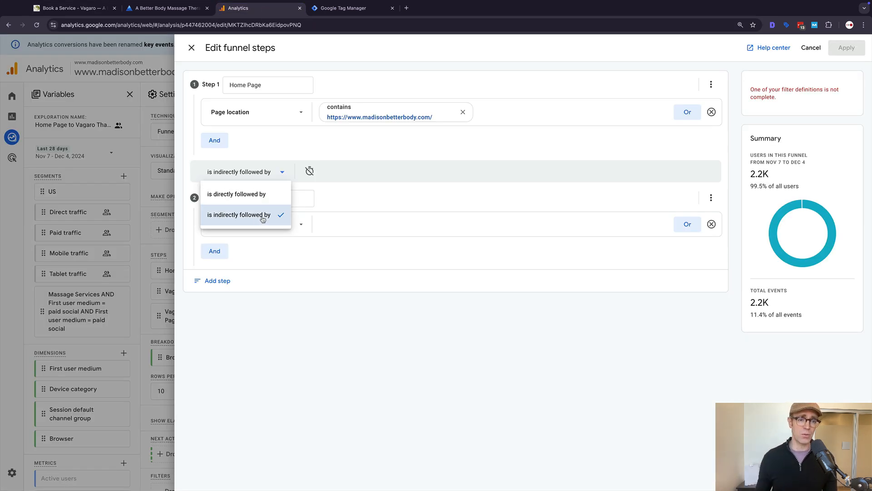
{"action": "left_click", "coordinate": [266, 195]}
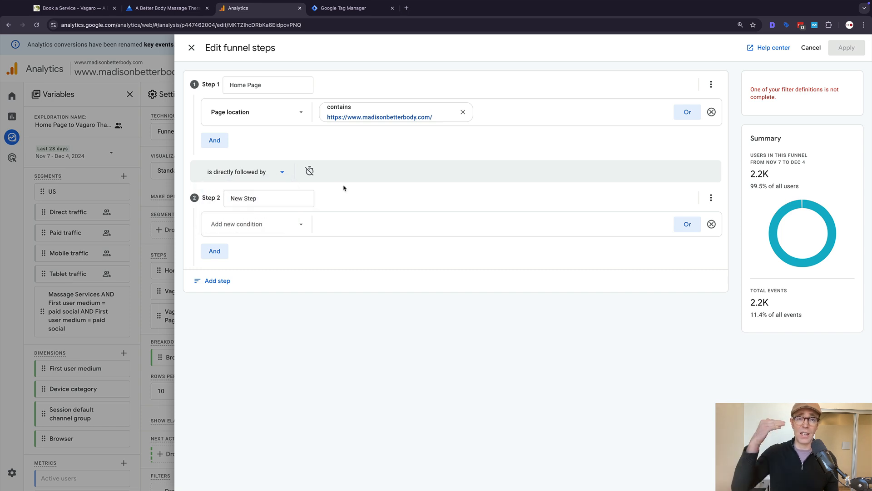
{"action": "left_click", "coordinate": [272, 173]}
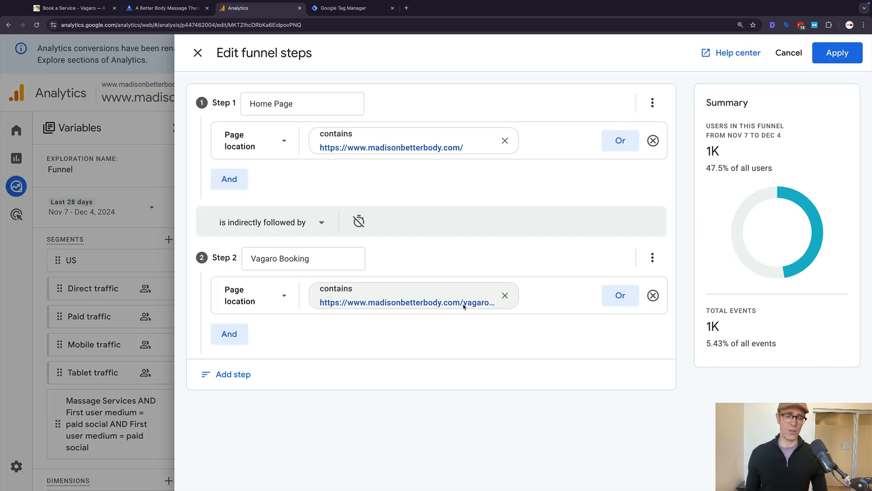
Step: Add a third step to the funnel and name it Vagaro Thank You Page
{"action": "left_click", "coordinate": [247, 374]}
{"action": "scroll", "coordinate": [447, 395], "scroll_direction": "down", "scroll_amount": 2}
{"action": "left_click", "coordinate": [306, 330]}
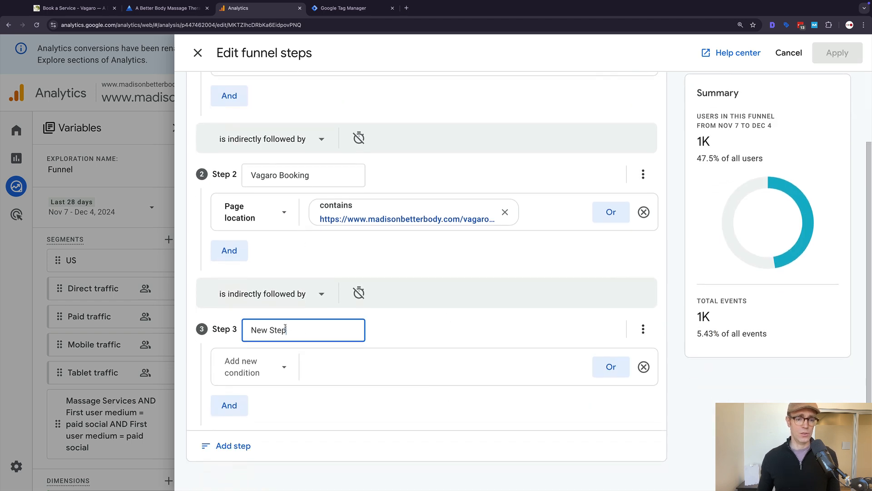
{"action": "key", "text": "super+a"}
{"action": "type", "text": "Vaga"}
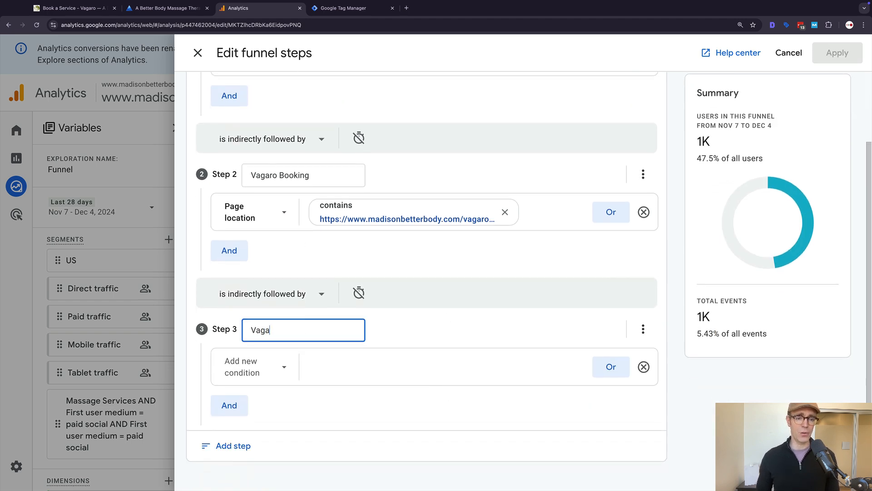
{"action": "type", "text": "ro Tha"}
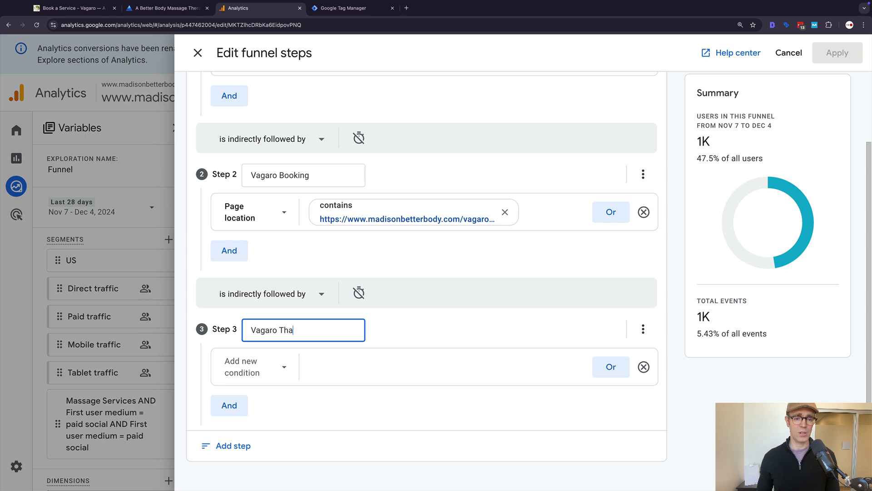
{"action": "type", "text": "nk You Page"}
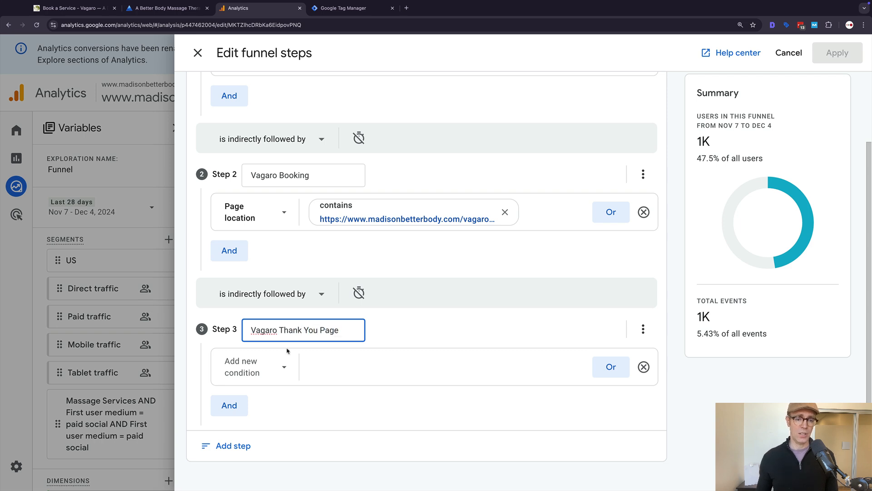
Step: Try to use the thank_you event as the condition for the Vagaro Thank You Page step
{"action": "left_click", "coordinate": [272, 364]}
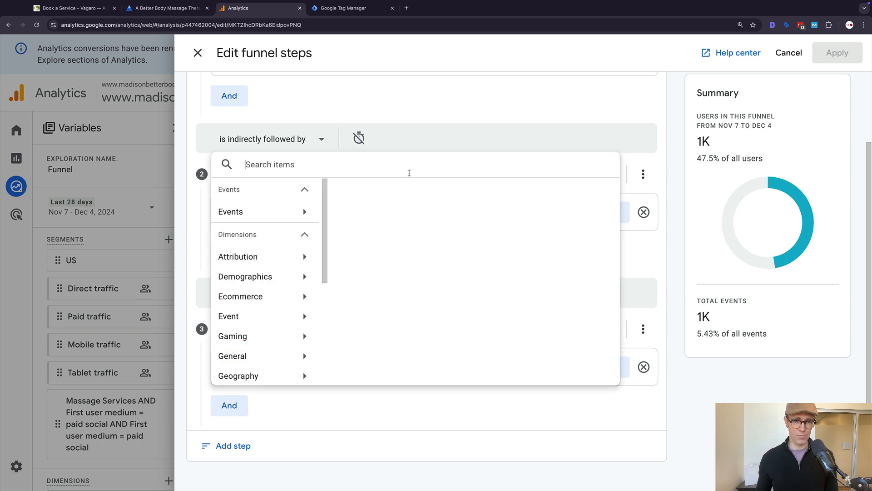
{"action": "type", "text": "page"}
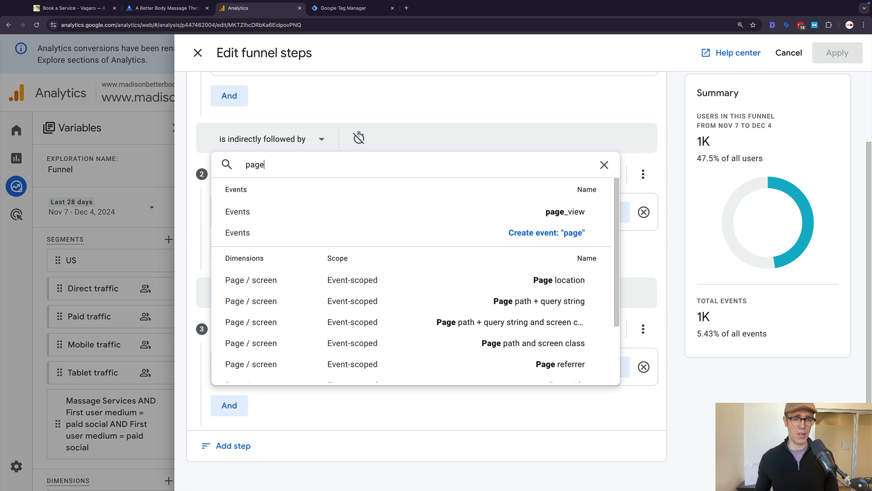
{"action": "key", "text": "BackSpace"}
{"action": "key", "text": "BackSpace"}
{"action": "key", "text": "BackSpace"}
{"action": "key", "text": "BackSpace"}
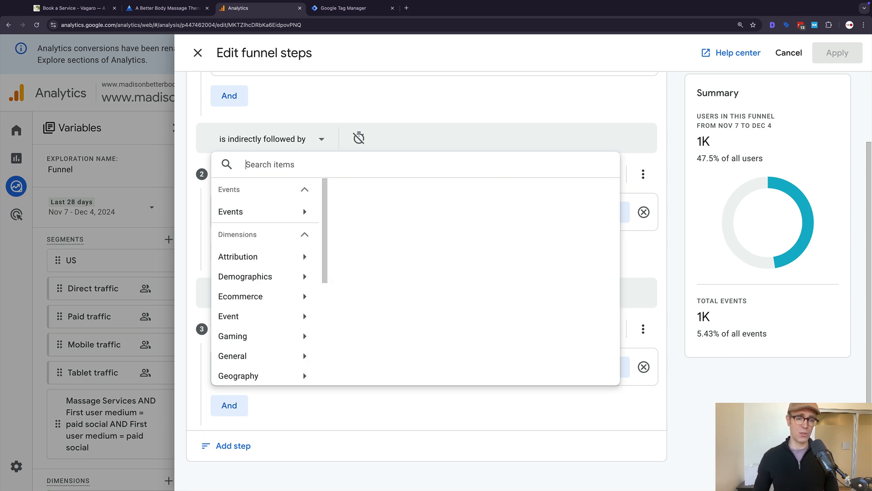
{"action": "type", "text": "thank"}
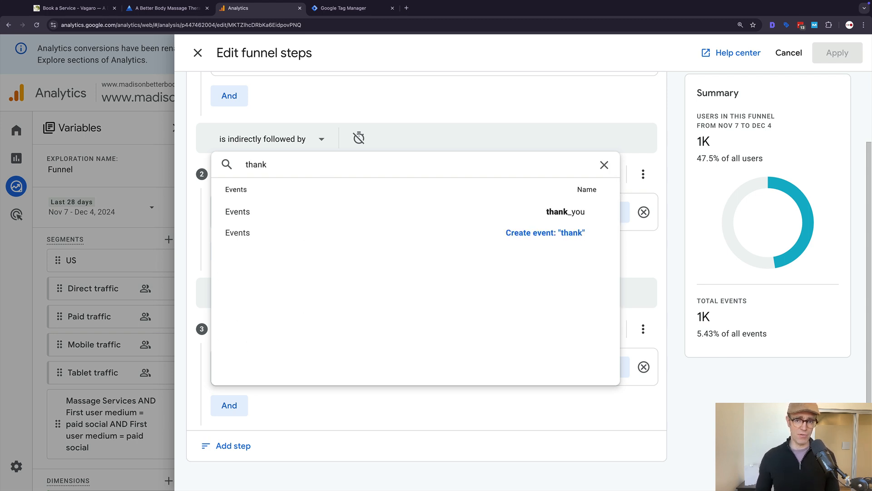
{"action": "left_click", "coordinate": [566, 212]}
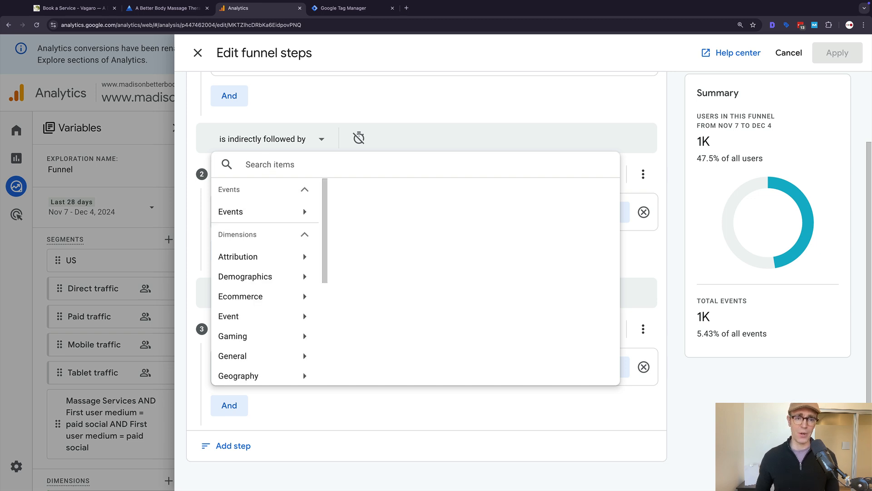
Step: Set the Vagaro Thank You Page step's condition to Page location with the contains operator, ready for its value
{"action": "type", "text": "page"}
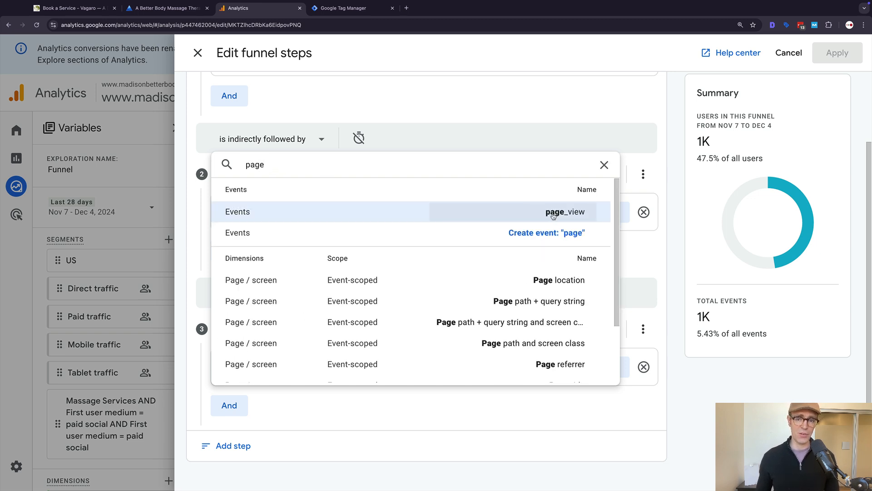
{"action": "left_click", "coordinate": [512, 282]}
{"action": "left_click", "coordinate": [352, 367]}
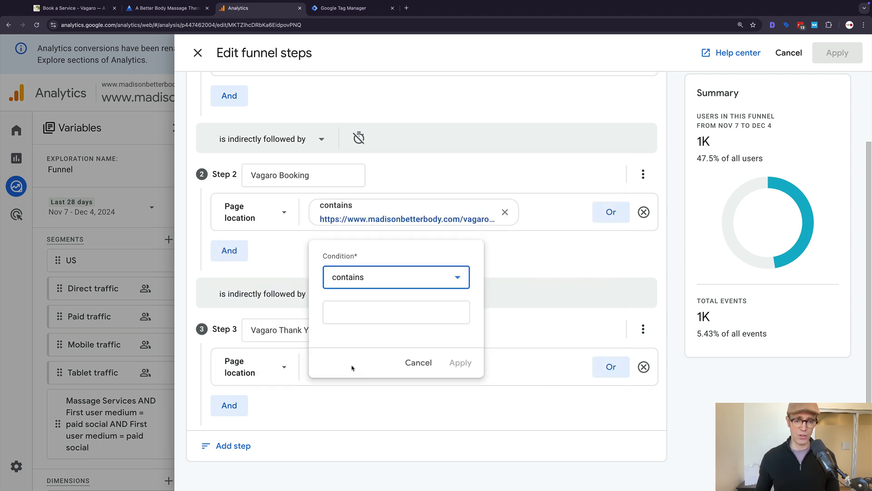
{"action": "left_click", "coordinate": [359, 314]}
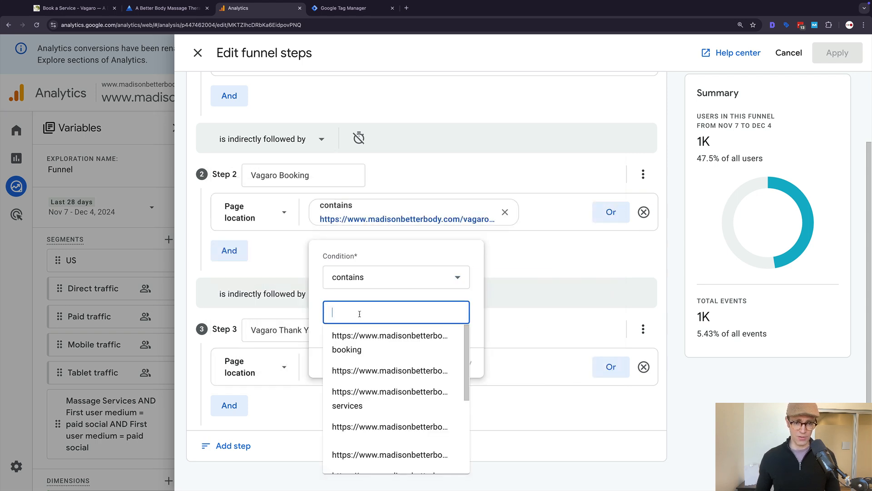
{"action": "type", "text": "th"}
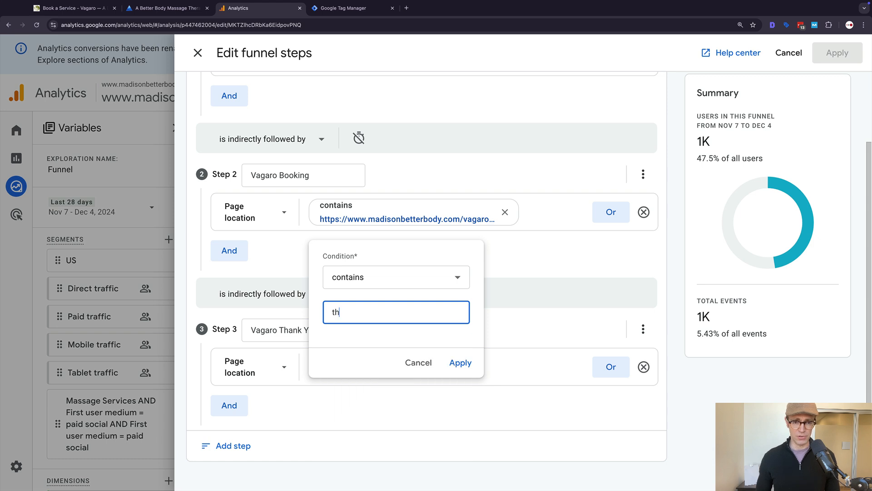
{"action": "key", "text": "BackSpace"}
{"action": "key", "text": "BackSpace"}
{"action": "key", "text": "BackSpace"}
{"action": "key", "text": "BackSpace"}
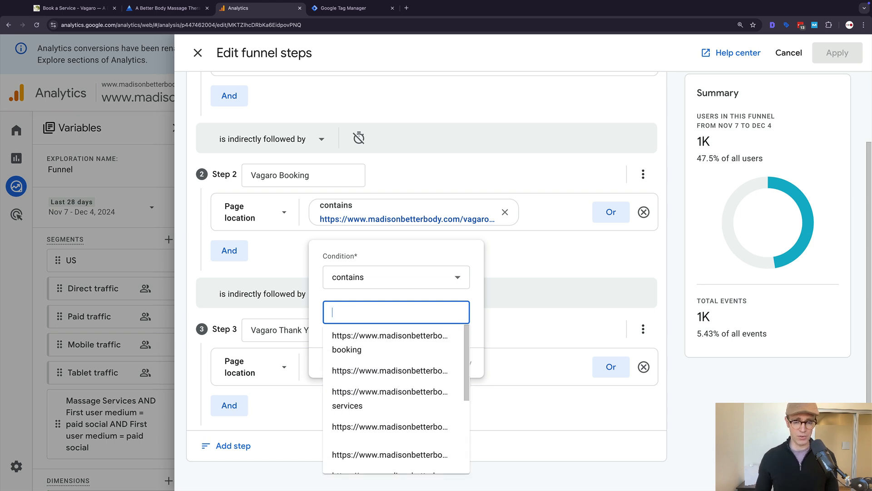
Step: Paste the thank-you-page-vagaro-booking URL from clipboard history as the Page location value for the third step, and apply the funnel steps
{"action": "key", "text": "super+shift+v"}
{"action": "left_click", "coordinate": [379, 373]}
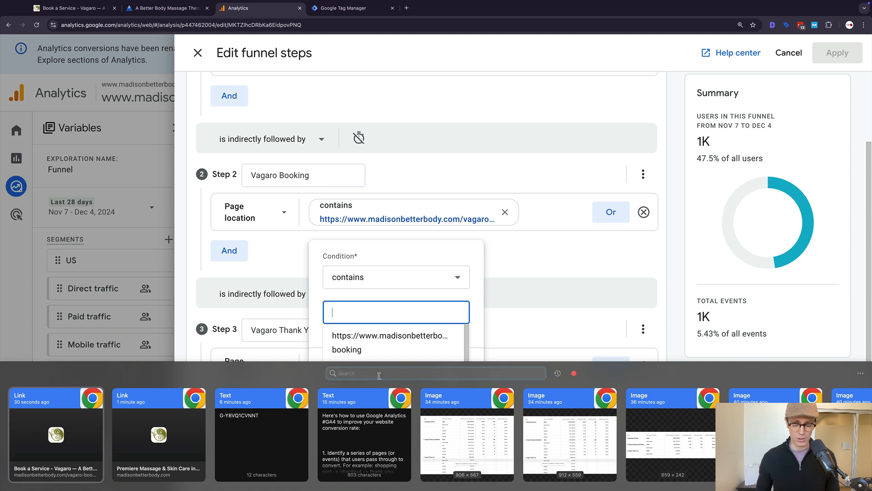
{"action": "type", "text": "thank"}
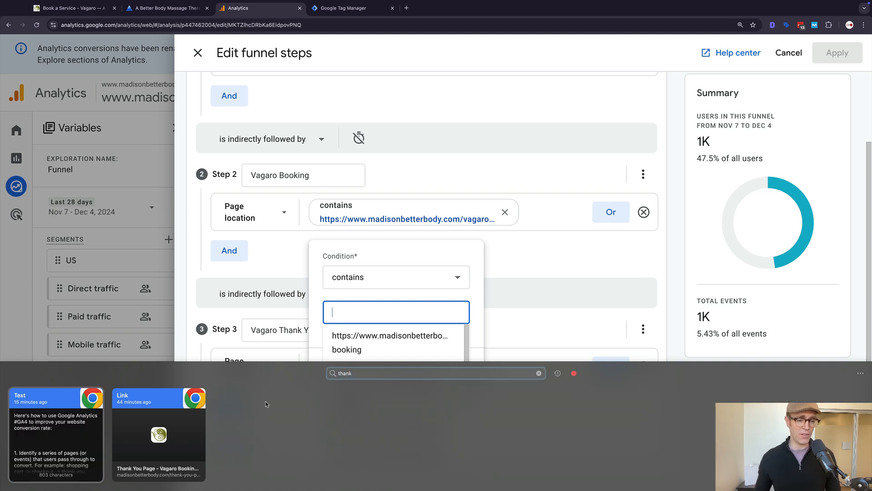
{"action": "double_click", "coordinate": [181, 443]}
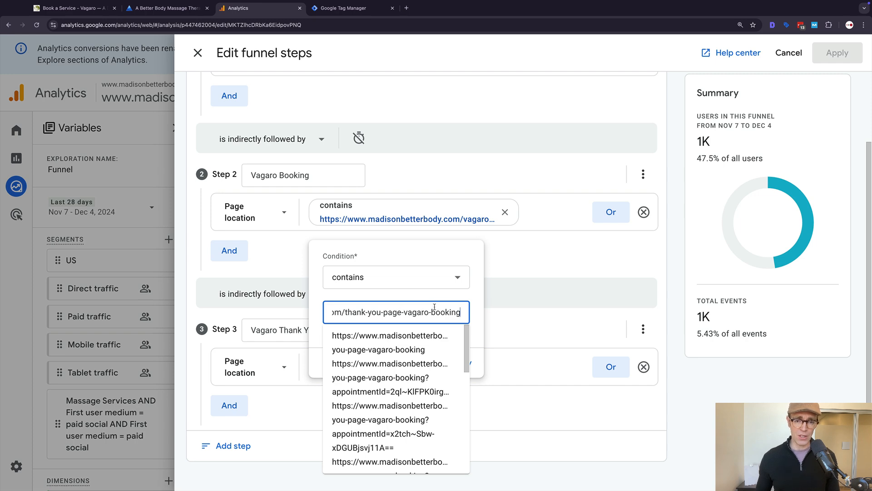
{"action": "left_click", "coordinate": [478, 301]}
{"action": "left_click", "coordinate": [456, 369]}
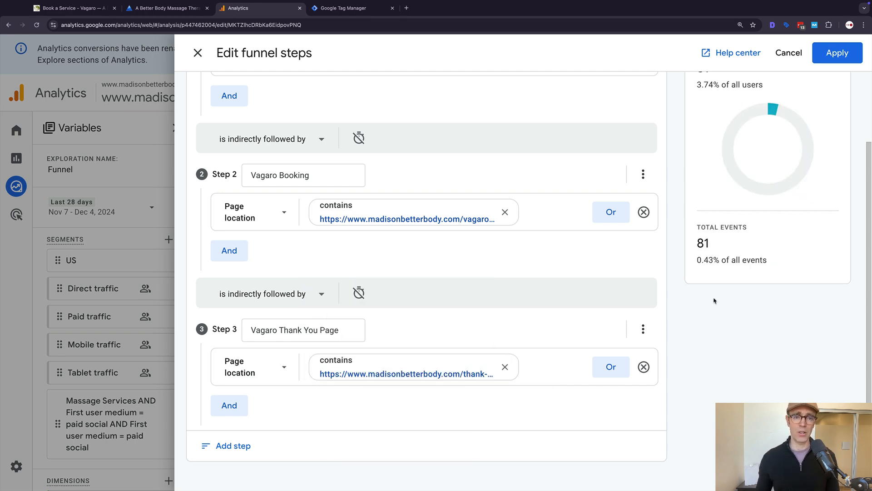
{"action": "scroll", "coordinate": [712, 303], "scroll_direction": "up", "scroll_amount": 3}
{"action": "left_click", "coordinate": [846, 55]}
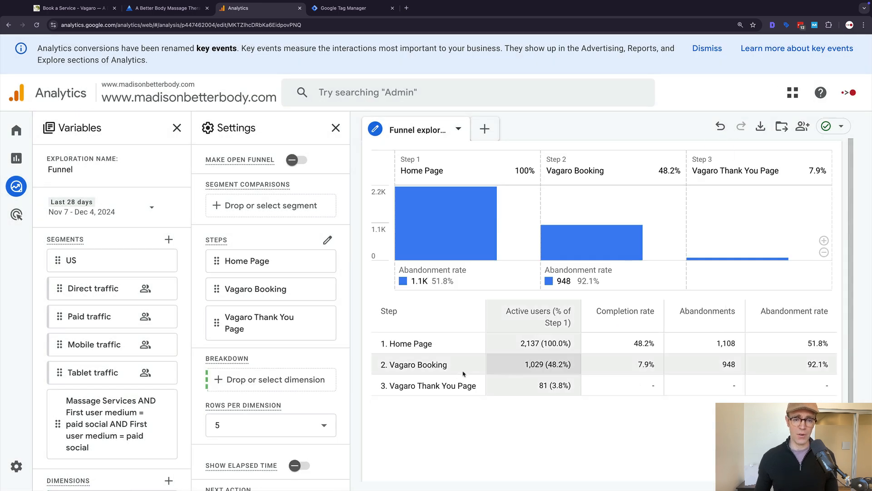
Step: Break the funnel down by Device category
{"action": "key", "text": "super+minus"}
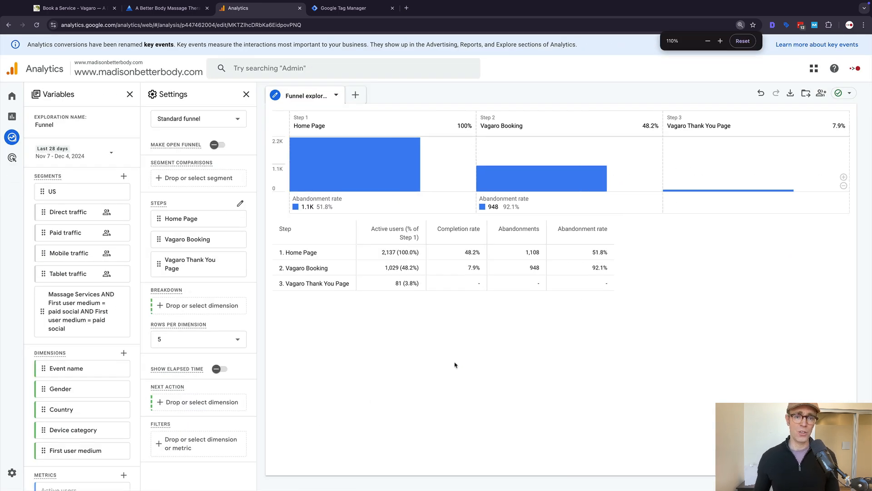
{"action": "mouse_move", "coordinate": [350, 160]}
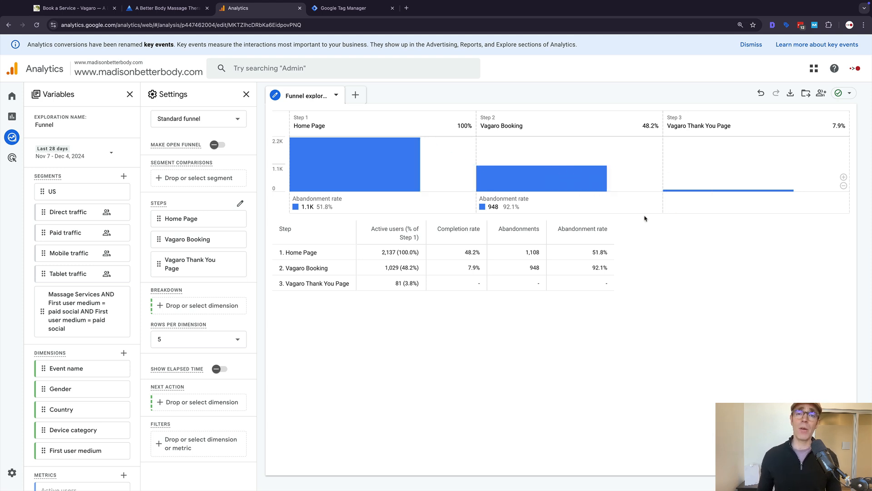
{"action": "left_click", "coordinate": [202, 306]}
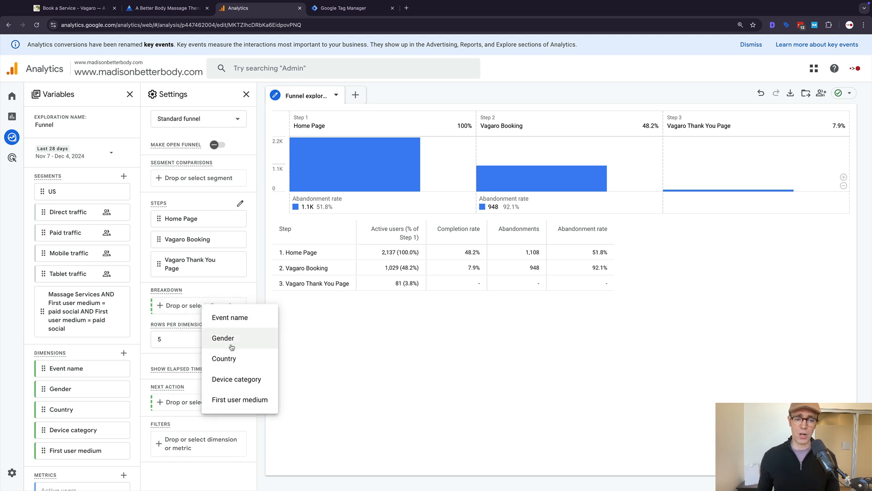
{"action": "left_click", "coordinate": [233, 378]}
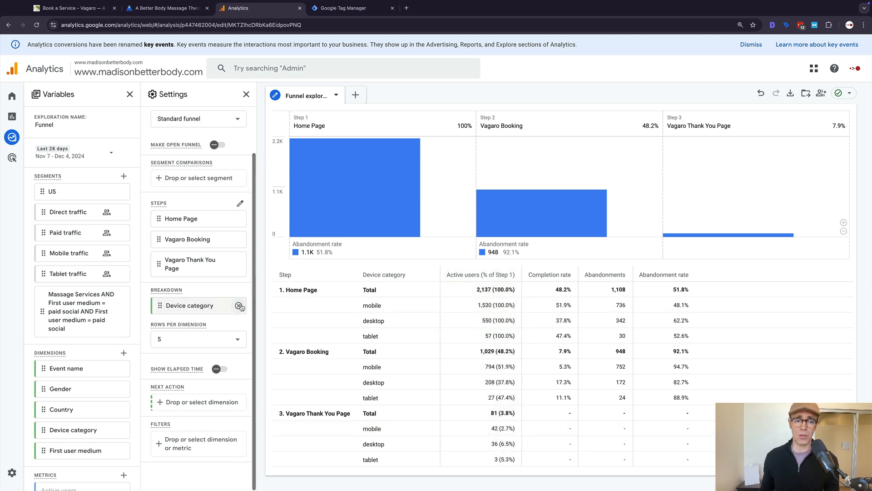
Step: Replace the Device category breakdown with First user medium and look through each funnel step's rows by medium
{"action": "left_click", "coordinate": [238, 307]}
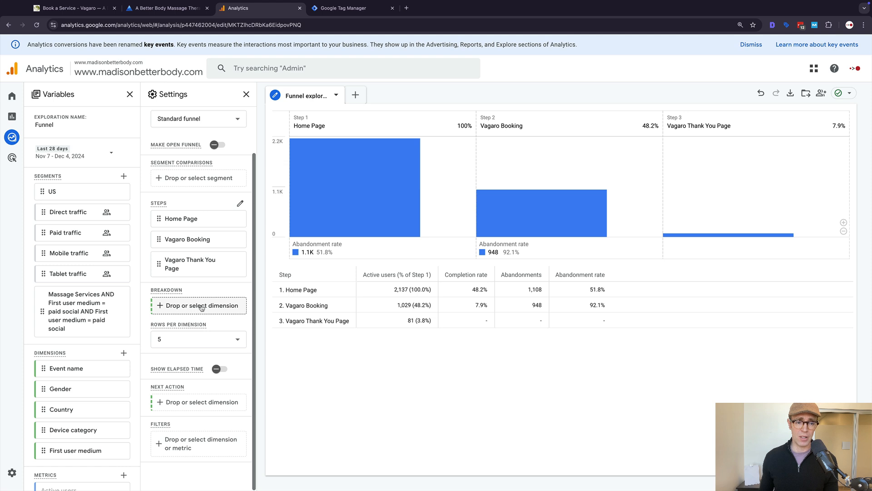
{"action": "left_click", "coordinate": [204, 306]}
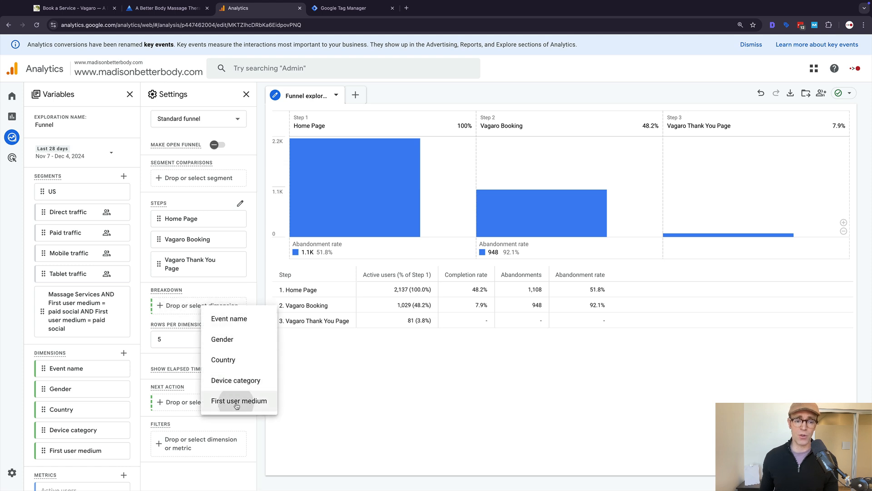
{"action": "left_click", "coordinate": [236, 401]}
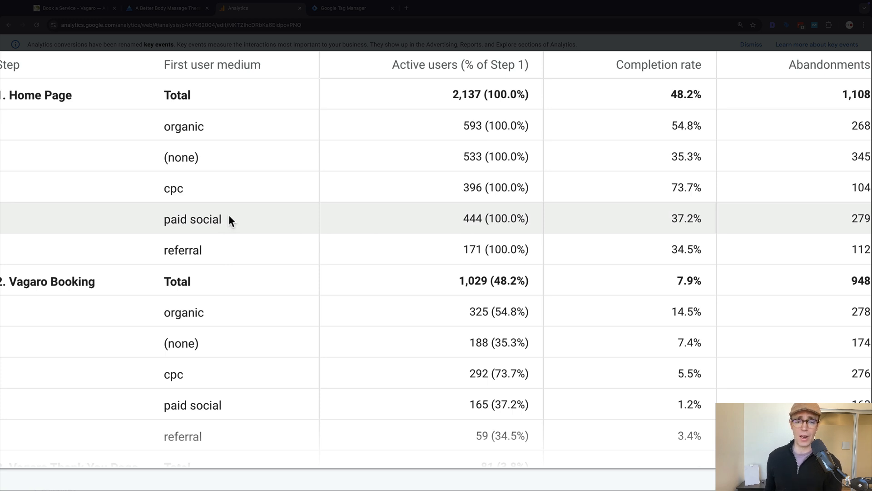
{"action": "scroll", "coordinate": [190, 235], "scroll_direction": "down", "scroll_amount": 3}
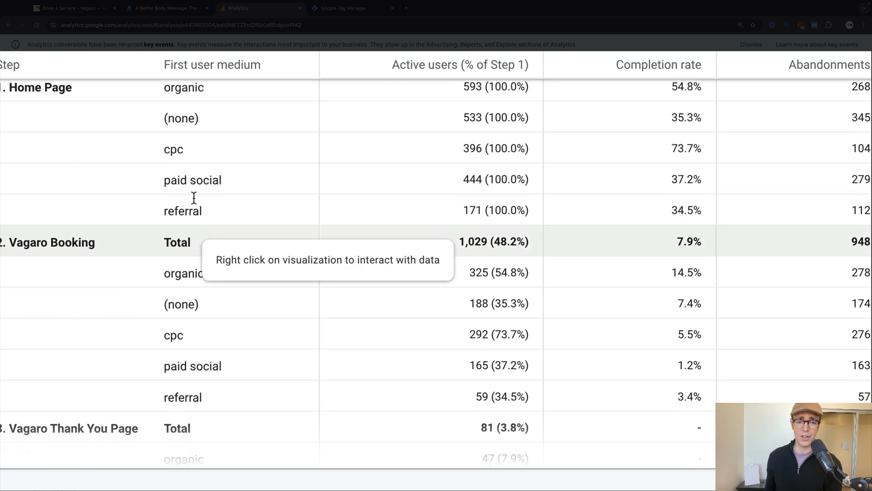
{"action": "scroll", "coordinate": [215, 302], "scroll_direction": "up", "scroll_amount": 3}
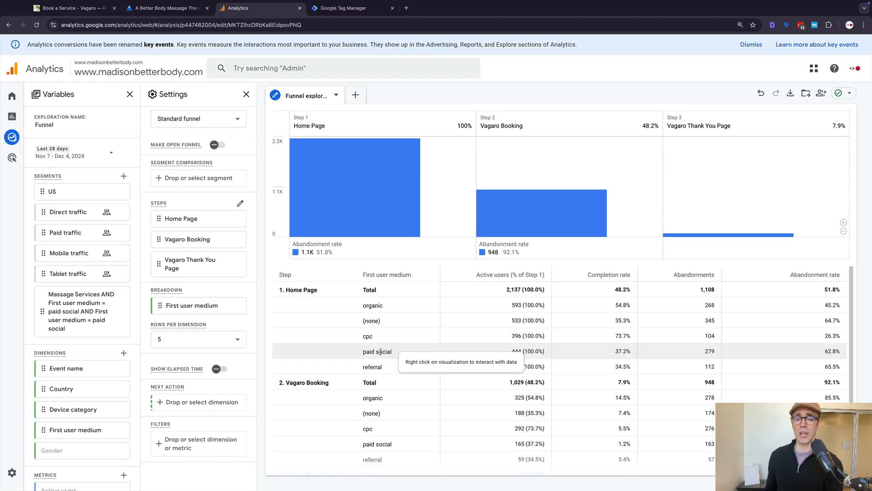
Step: Limit the funnel to paid social users, and replace that filter with one including only cpc users
{"action": "right_click", "coordinate": [380, 352]}
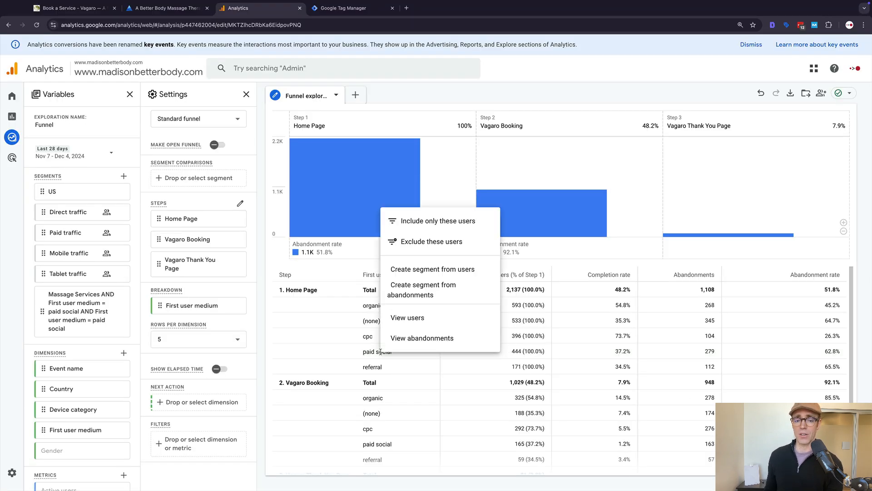
{"action": "left_click", "coordinate": [438, 222]}
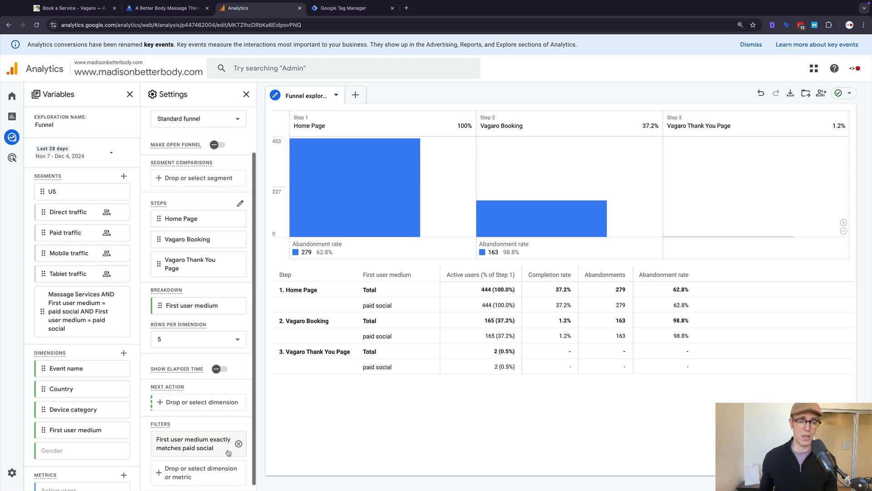
{"action": "left_click", "coordinate": [238, 444]}
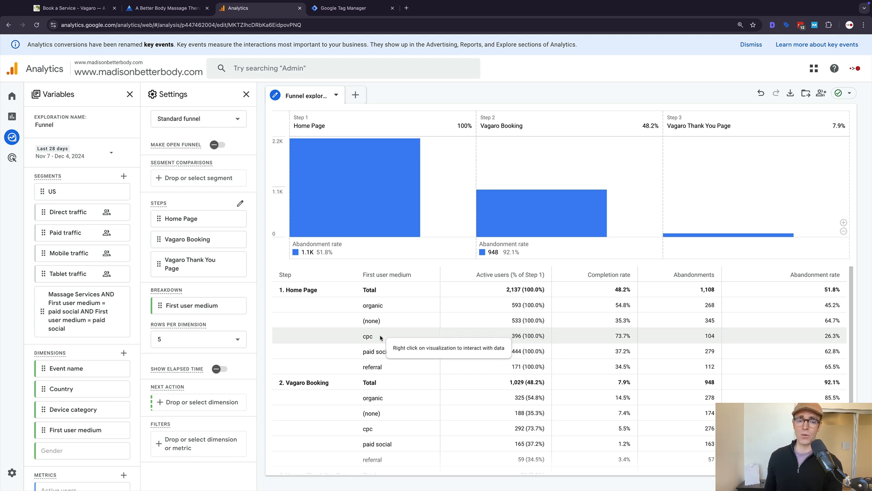
{"action": "right_click", "coordinate": [380, 338]}
{"action": "left_click", "coordinate": [423, 353]}
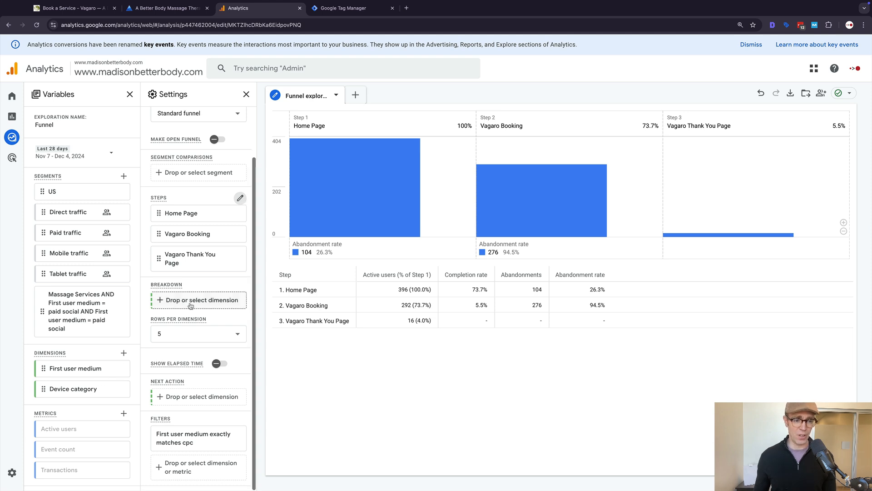
Step: Add the Session default channel group dimension to the exploration and break the funnel down by it
{"action": "left_click", "coordinate": [125, 354]}
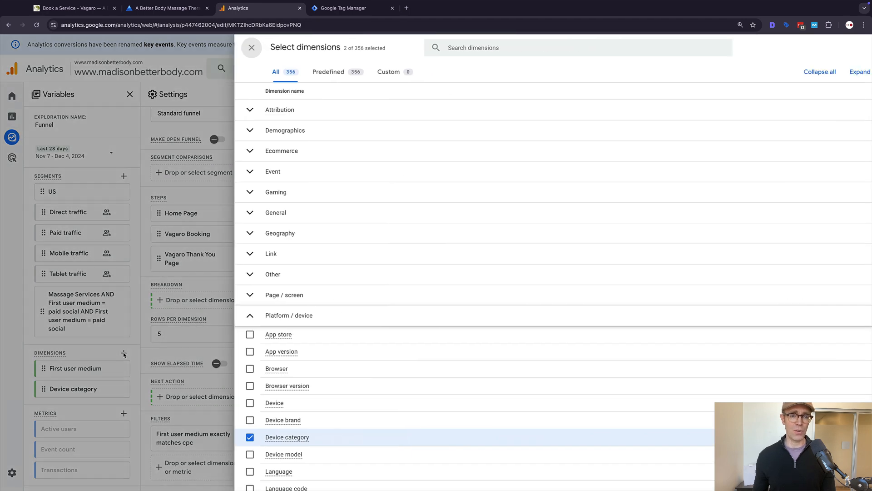
{"action": "left_click", "coordinate": [410, 49]}
{"action": "type", "text": "default"}
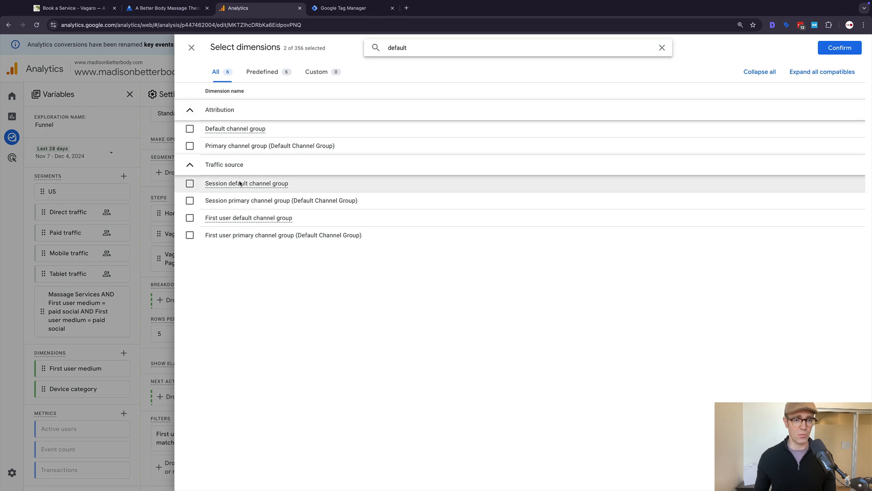
{"action": "left_click", "coordinate": [190, 184]}
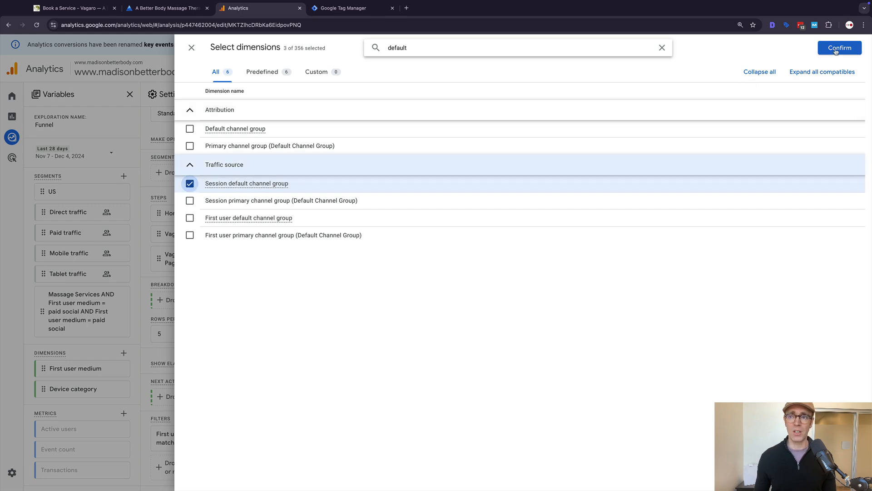
{"action": "left_click", "coordinate": [838, 49]}
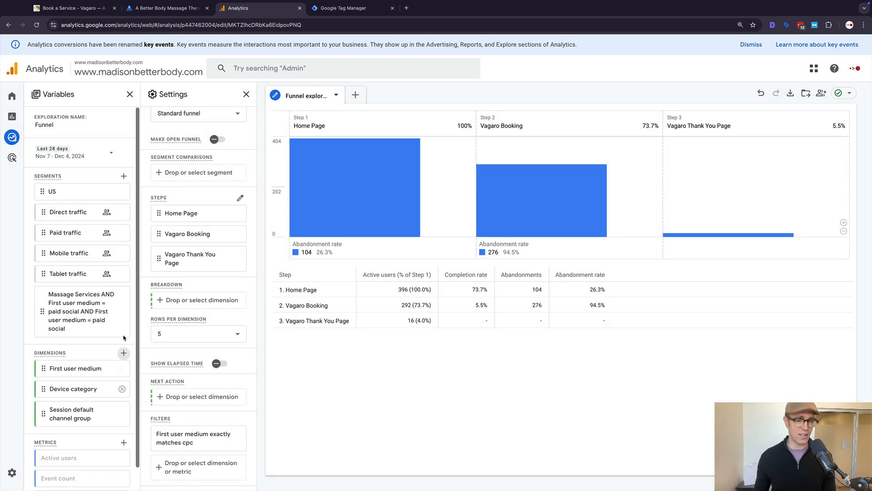
{"action": "left_click", "coordinate": [180, 301]}
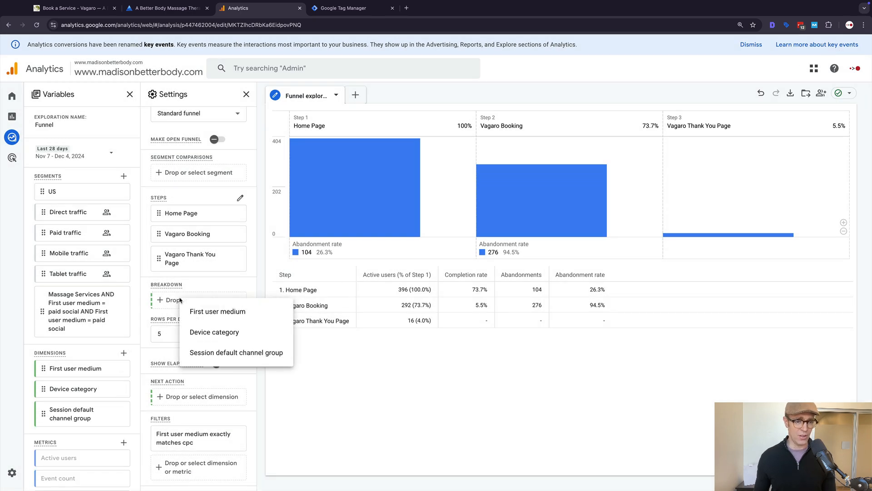
{"action": "left_click", "coordinate": [232, 354]}
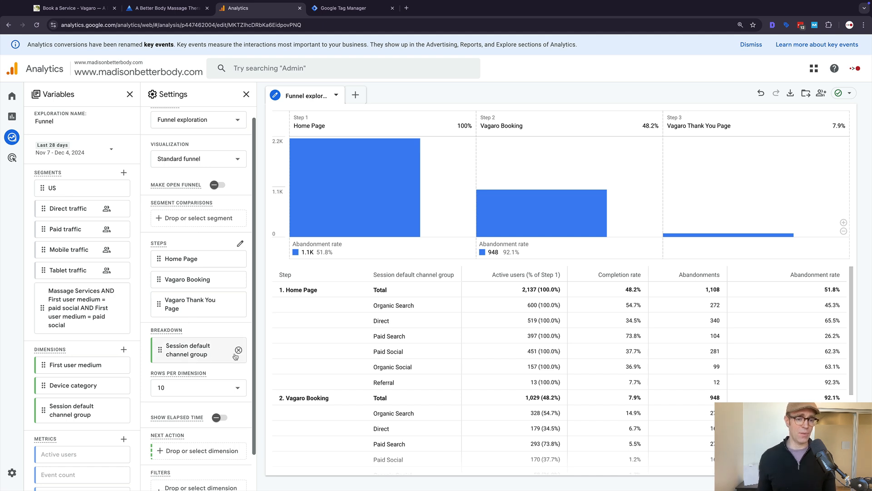
Step: Replace the Session default channel group breakdown with First user medium
{"action": "left_click", "coordinate": [238, 349]}
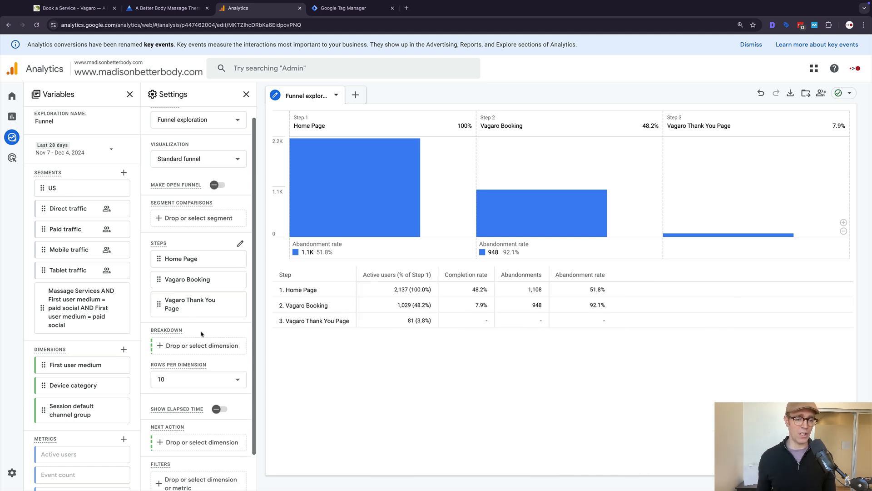
{"action": "scroll", "coordinate": [203, 337], "scroll_direction": "down", "scroll_amount": 2}
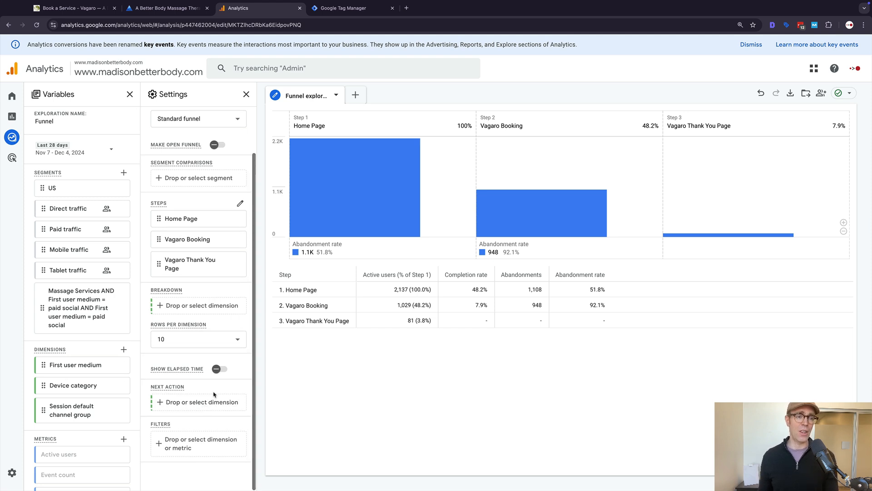
{"action": "scroll", "coordinate": [214, 393], "scroll_direction": "up", "scroll_amount": 2}
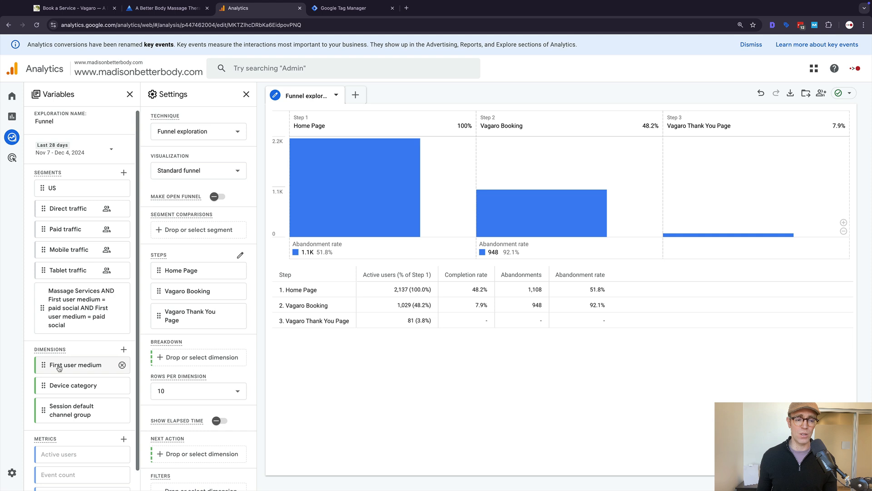
{"action": "left_click_drag", "start_coordinate": [60, 368], "coordinate": [204, 359]}
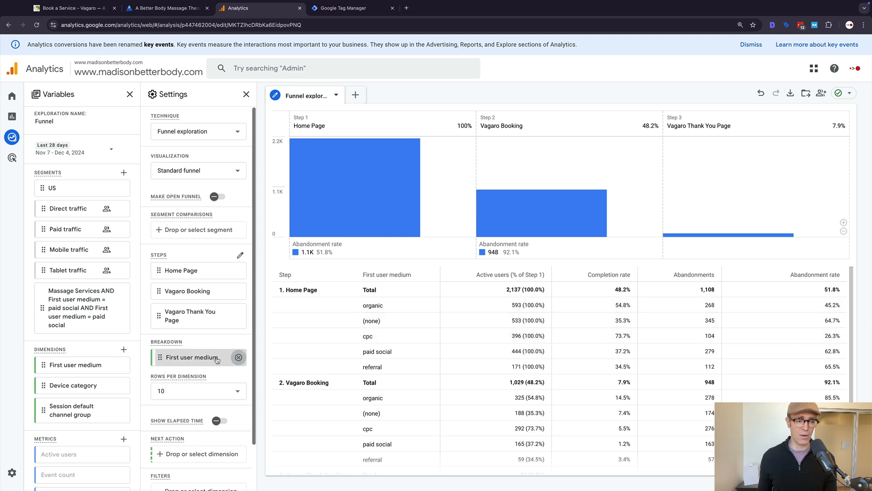
Step: Replace the First user medium breakdown with Session default channel group
{"action": "left_click", "coordinate": [238, 357]}
{"action": "double_click", "coordinate": [56, 414]}
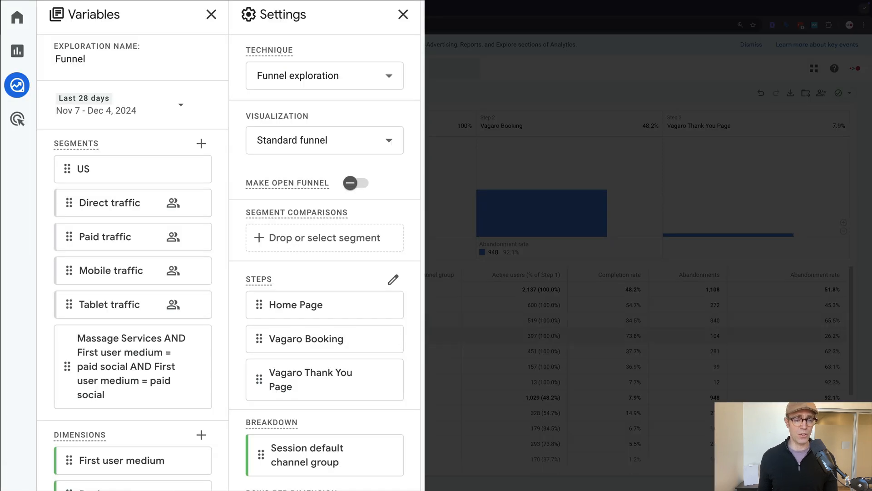
{"action": "left_click_drag", "start_coordinate": [101, 278], "coordinate": [124, 274]}
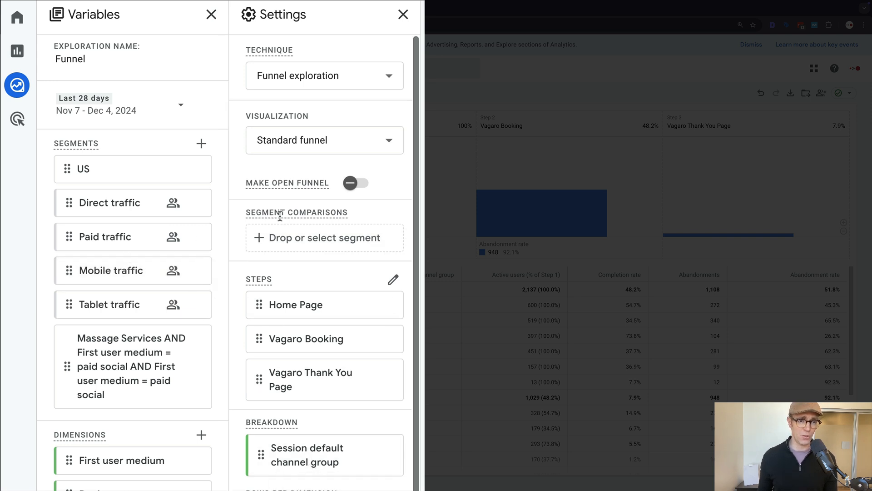
Step: Apply the Mobile traffic segment to the funnel as a segment comparison, and remove it
{"action": "left_click", "coordinate": [285, 236]}
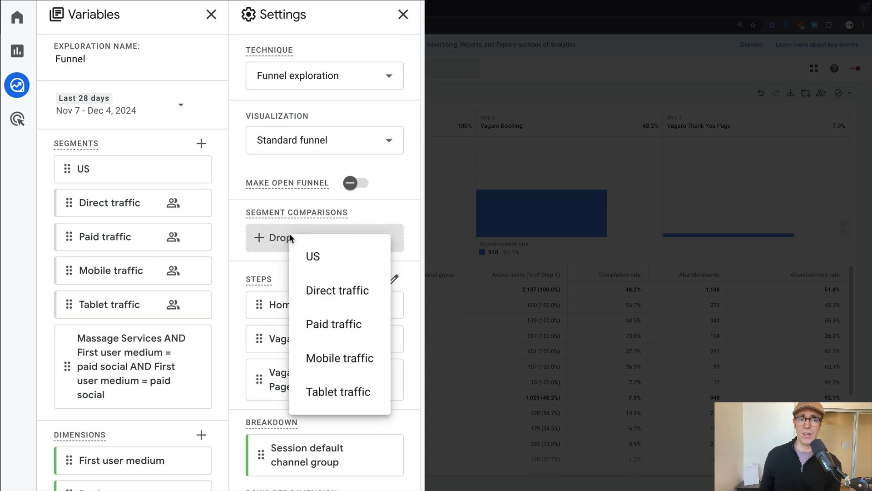
{"action": "left_click", "coordinate": [341, 364]}
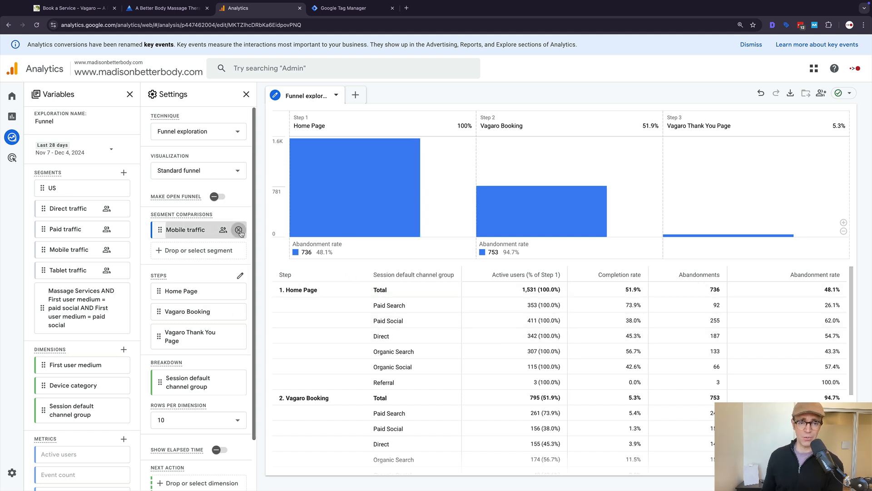
{"action": "left_click", "coordinate": [239, 230]}
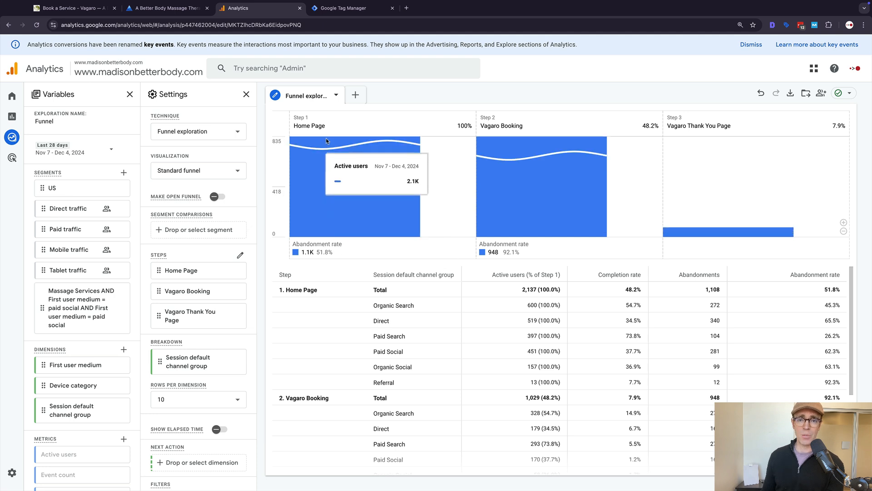
{"action": "mouse_move", "coordinate": [315, 168]}
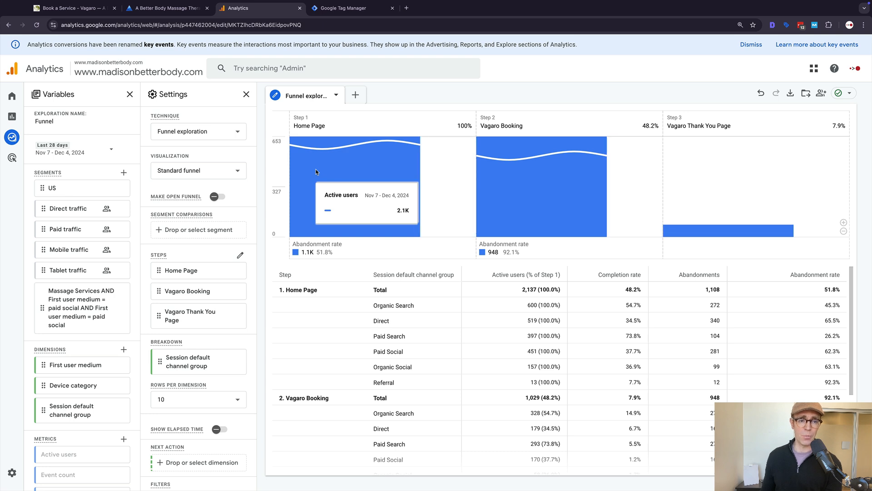
Step: Reapply the Mobile traffic segment, examine the channel group results through the Vagaro Thank You Page step, and remove the segment
{"action": "left_click", "coordinate": [201, 231]}
{"action": "left_click", "coordinate": [229, 302]}
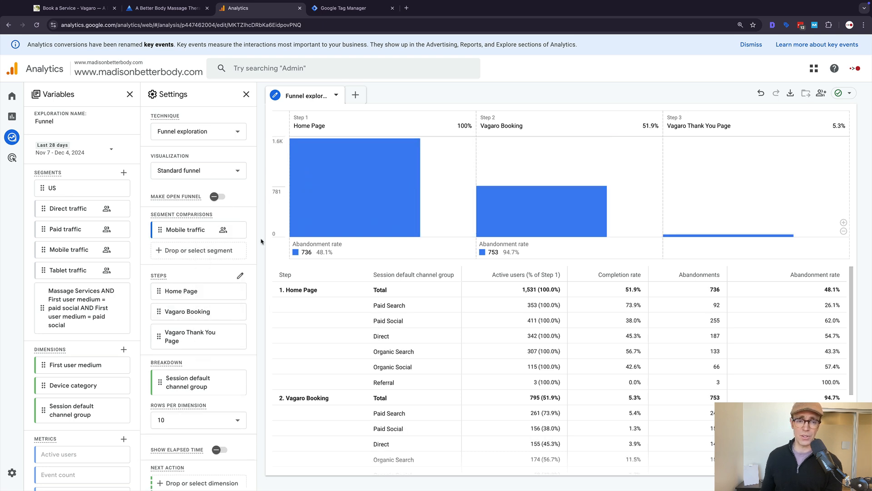
{"action": "mouse_move", "coordinate": [323, 183]}
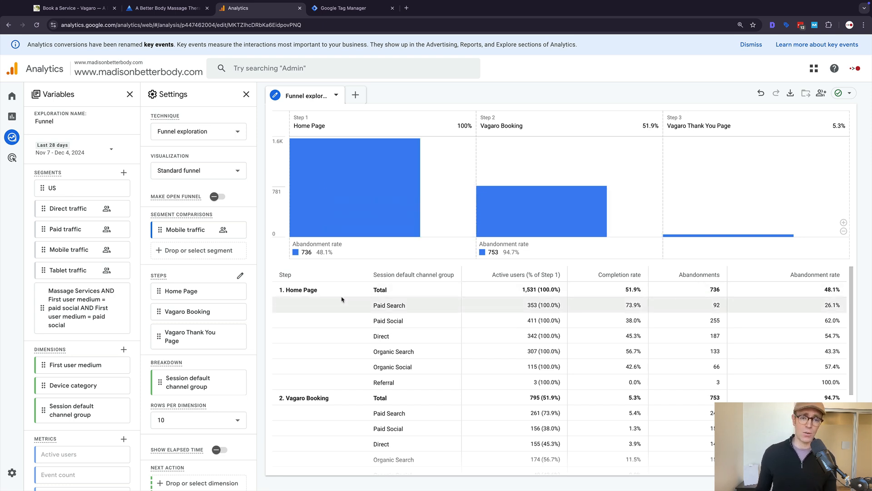
{"action": "scroll", "coordinate": [342, 299], "scroll_direction": "down", "scroll_amount": 5}
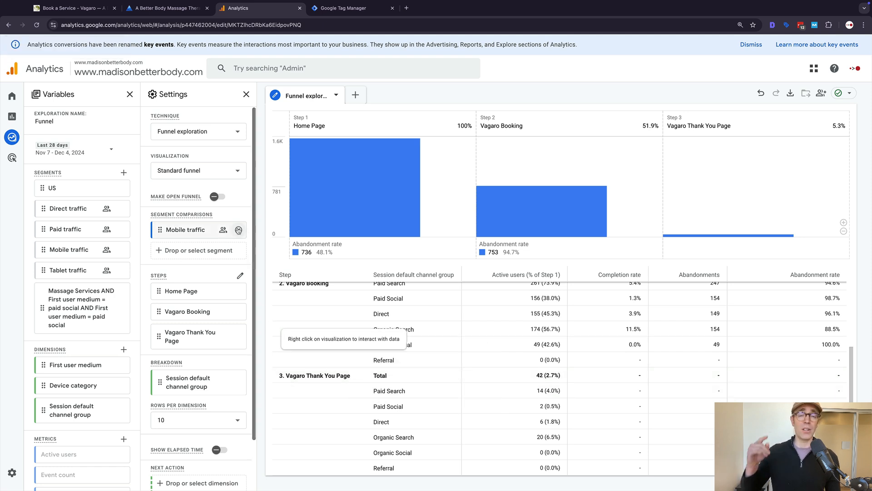
{"action": "left_click", "coordinate": [239, 230]}
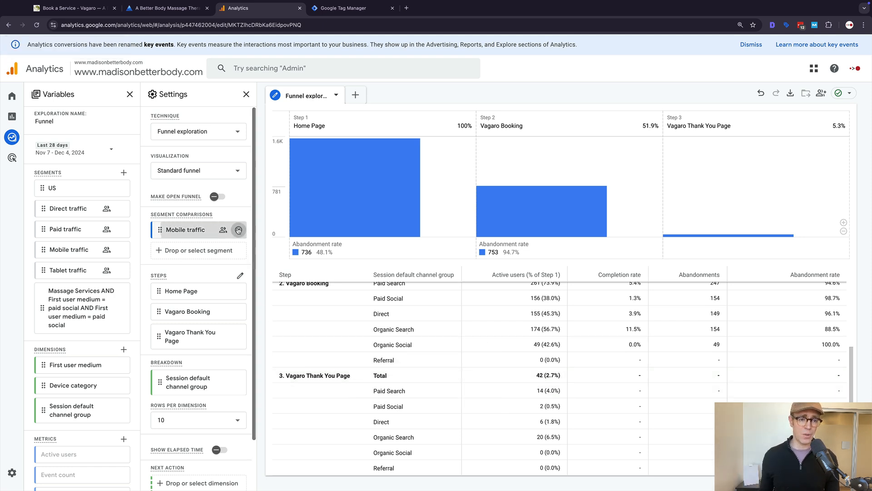
Step: Replace the Session default channel group breakdown with Device category
{"action": "left_click", "coordinate": [238, 362]}
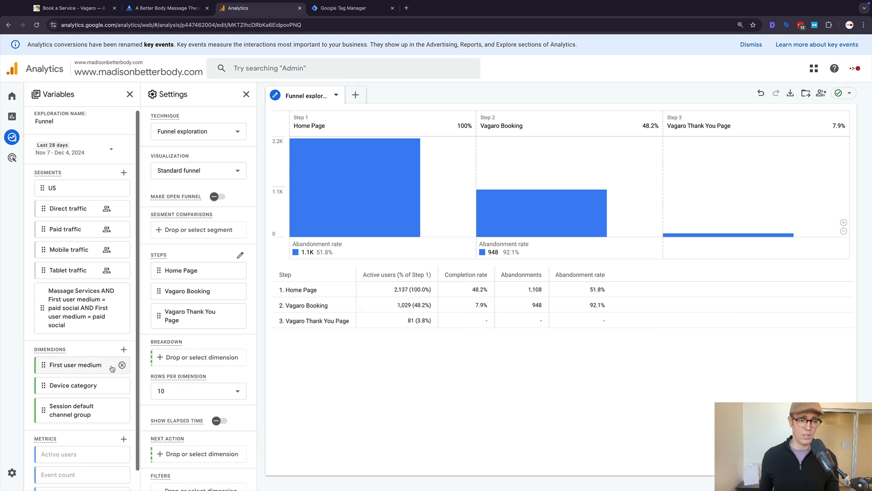
{"action": "left_click_drag", "start_coordinate": [63, 387], "coordinate": [191, 360]}
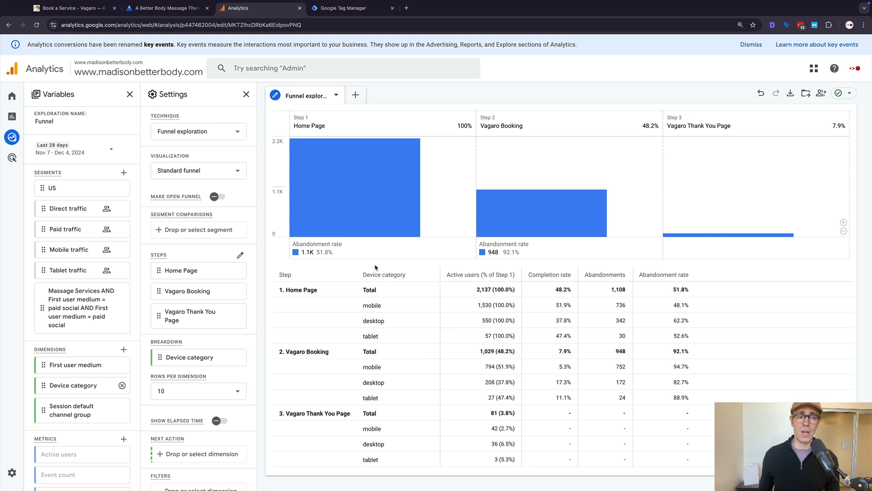
Step: Apply the Paid traffic segment to the funnel, examine its results by device category, and remove the segment
{"action": "mouse_move", "coordinate": [64, 230]}
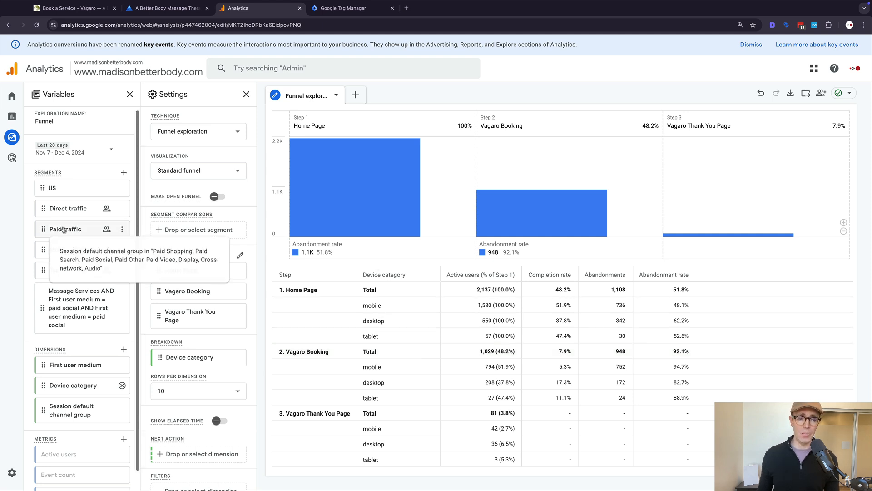
{"action": "left_click_drag", "start_coordinate": [64, 229], "coordinate": [190, 231]}
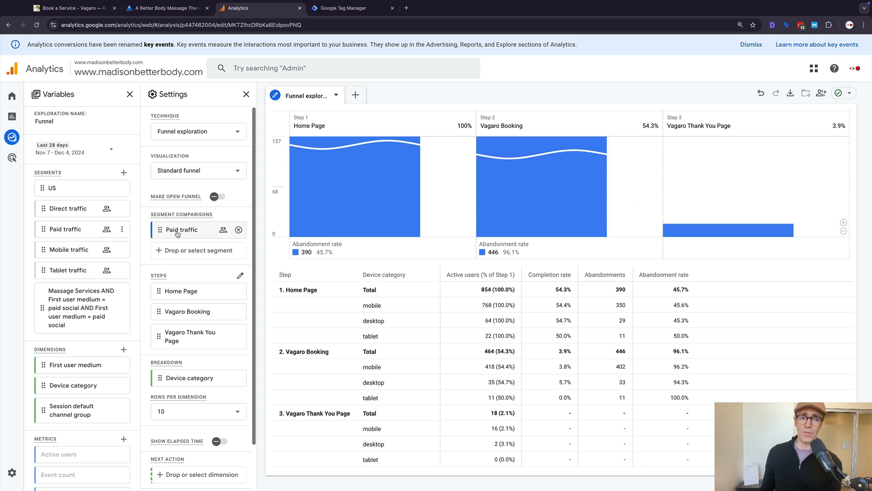
{"action": "mouse_move", "coordinate": [177, 234]}
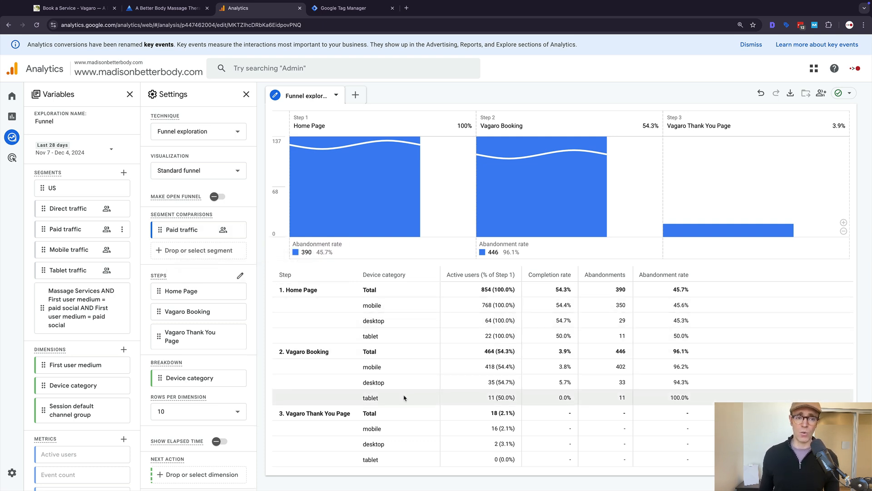
{"action": "left_click", "coordinate": [240, 230]}
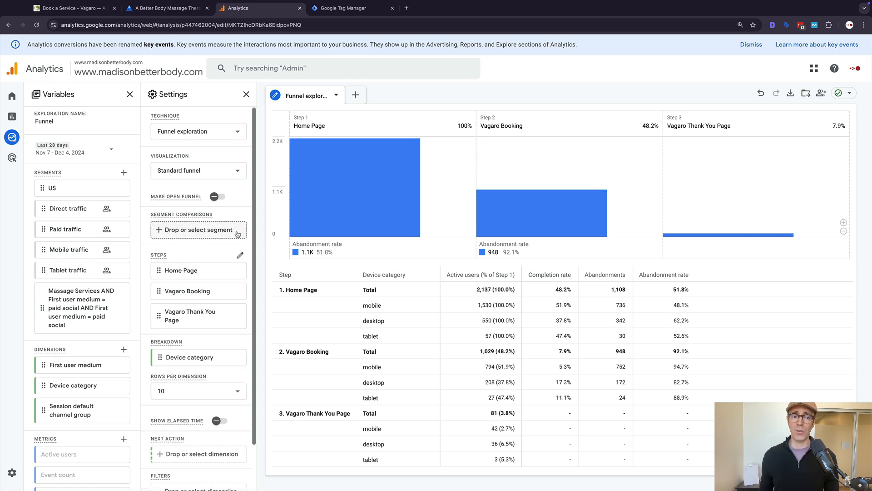
Step: Add the Browser dimension to the exploration's variables
{"action": "left_click", "coordinate": [123, 350]}
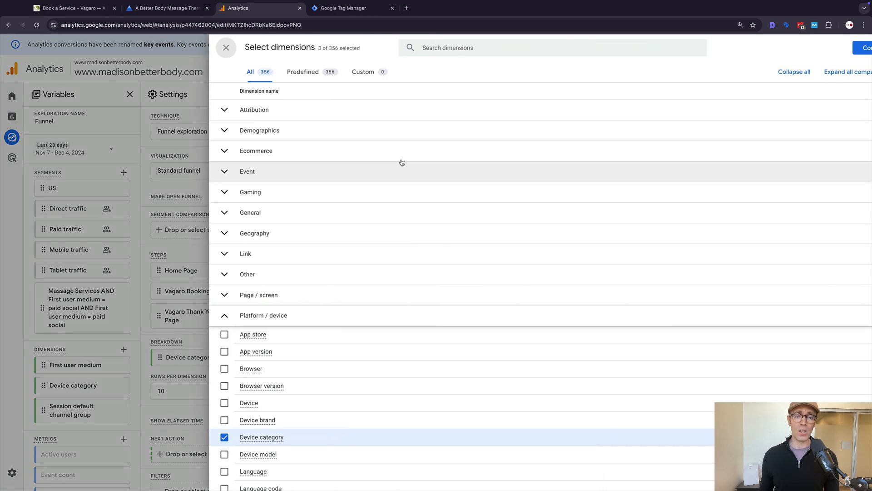
{"action": "left_click", "coordinate": [405, 48]}
{"action": "type", "text": "browser"}
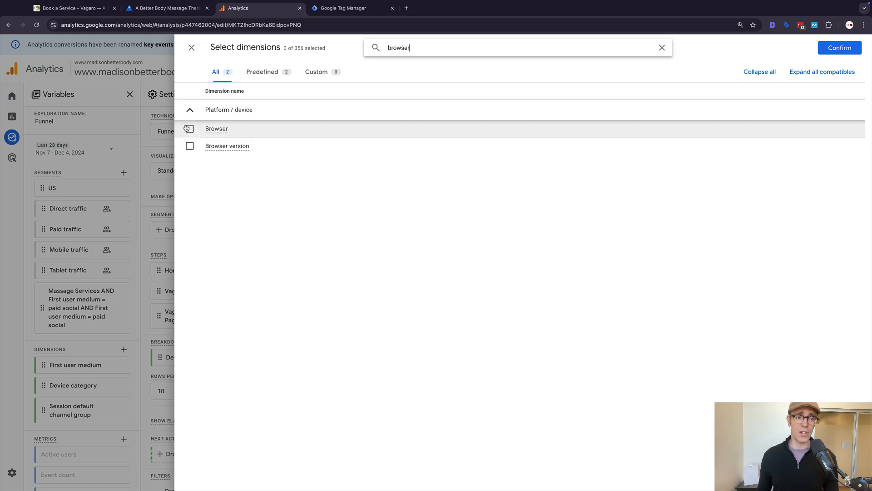
{"action": "left_click", "coordinate": [497, 128]}
{"action": "left_click", "coordinate": [821, 53]}
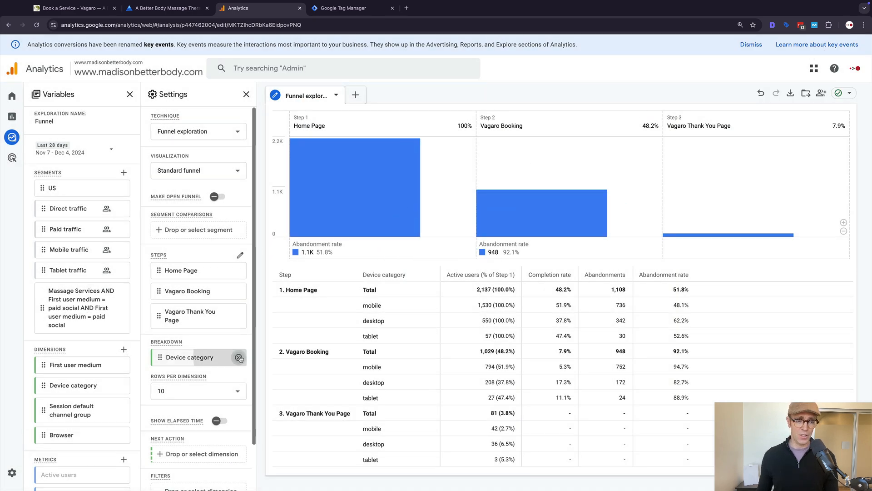
Step: Replace the Device category breakdown with Browser, and examine the results by browser for all three funnel steps
{"action": "left_click", "coordinate": [237, 357]}
{"action": "left_click", "coordinate": [202, 357]}
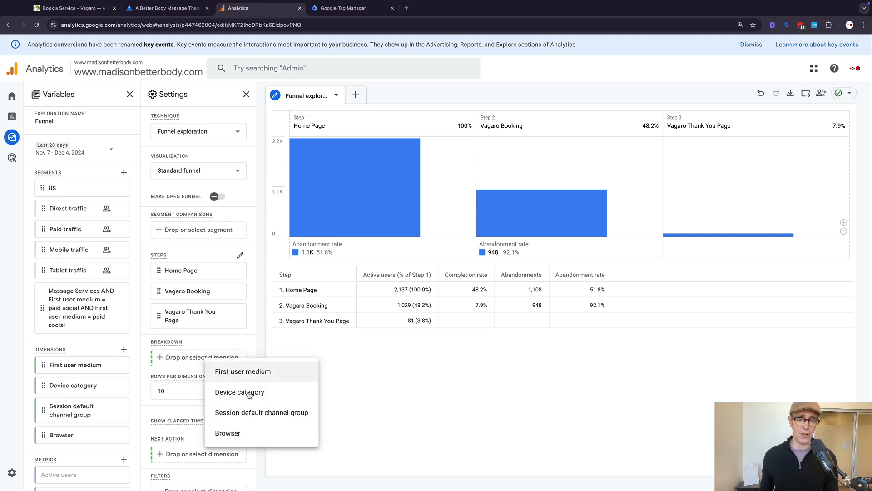
{"action": "left_click", "coordinate": [245, 433]}
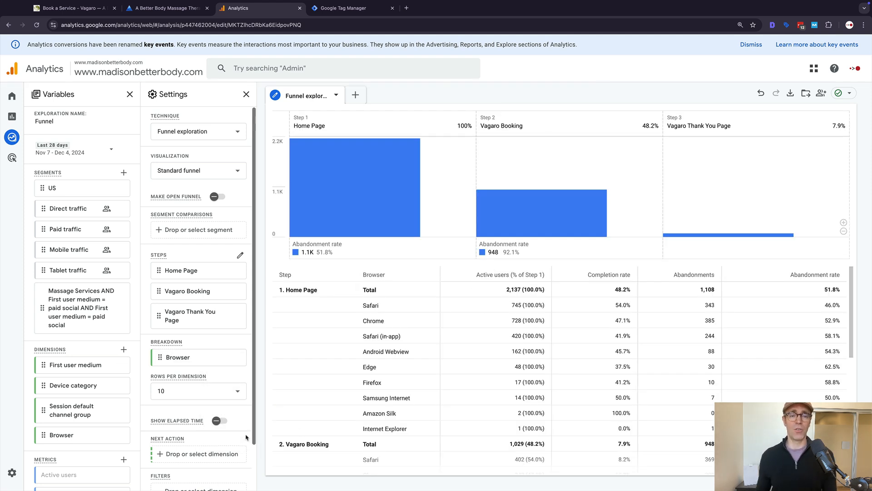
{"action": "scroll", "coordinate": [399, 344], "scroll_direction": "down", "scroll_amount": 3}
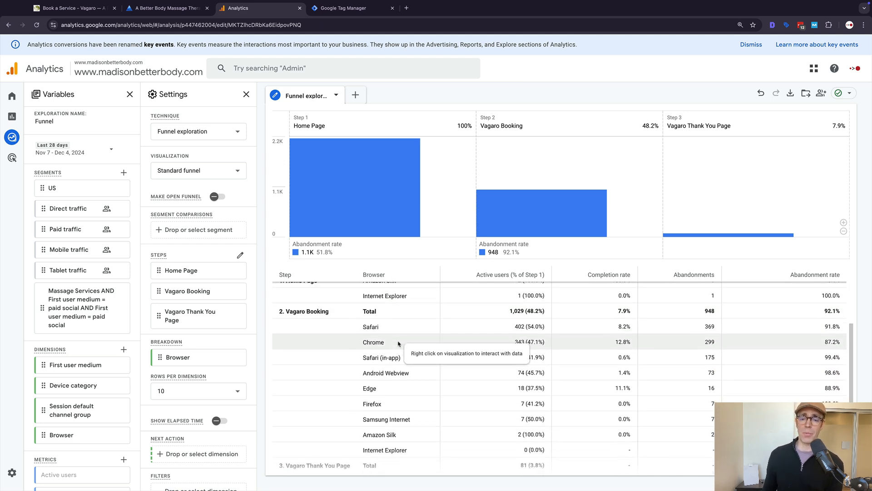
{"action": "scroll", "coordinate": [398, 343], "scroll_direction": "down", "scroll_amount": 3}
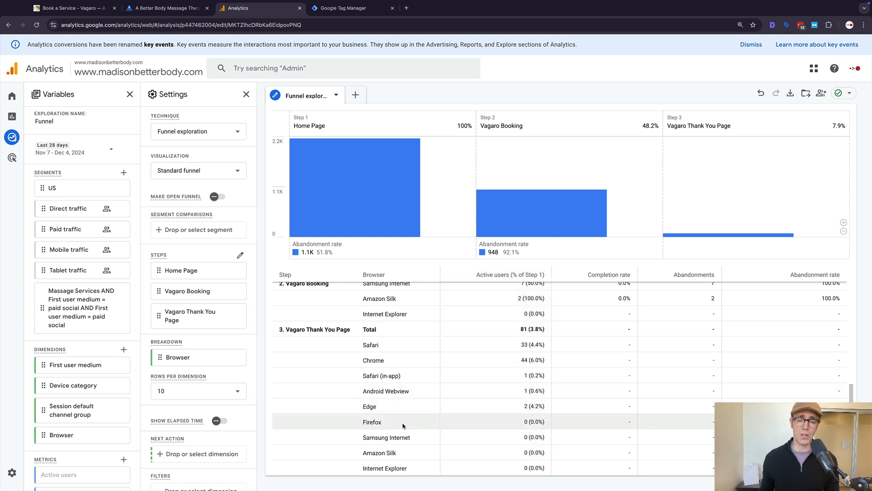
{"action": "scroll", "coordinate": [326, 388], "scroll_direction": "up", "scroll_amount": 1}
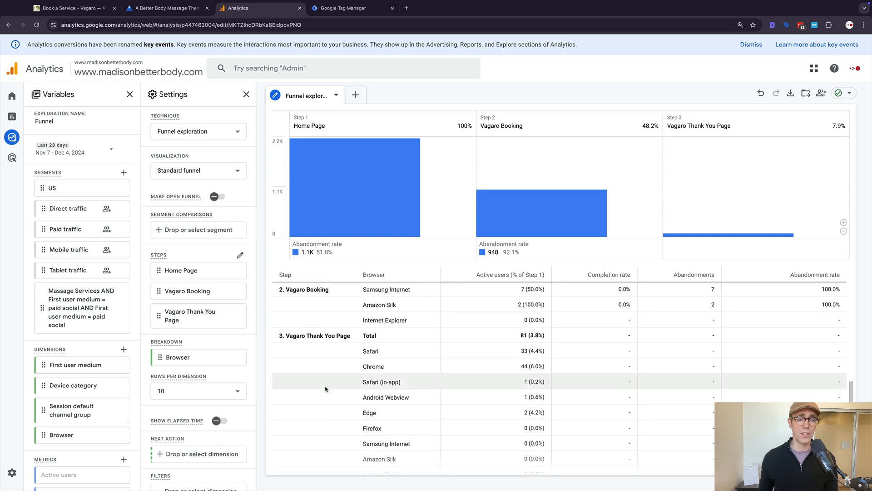
{"action": "scroll", "coordinate": [326, 388], "scroll_direction": "up", "scroll_amount": 10}
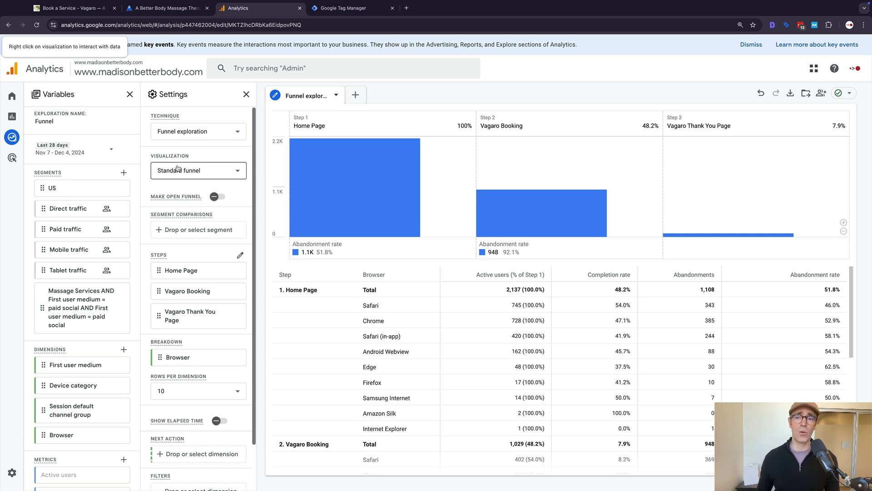
Step: Rename the exploration as "Home Page to Vagaro Thank You Page"
{"action": "left_click", "coordinate": [51, 121]}
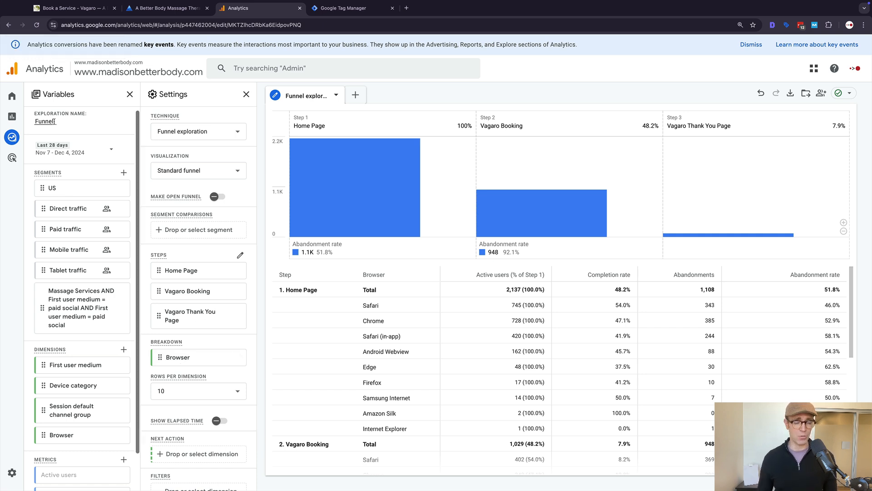
{"action": "double_click", "coordinate": [54, 121]}
{"action": "type", "text": "Home Page to V"}
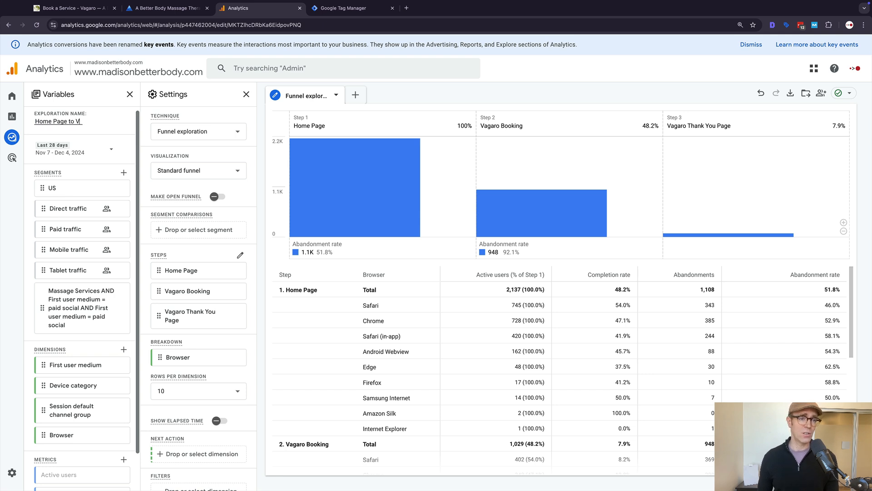
{"action": "type", "text": "agaro T"}
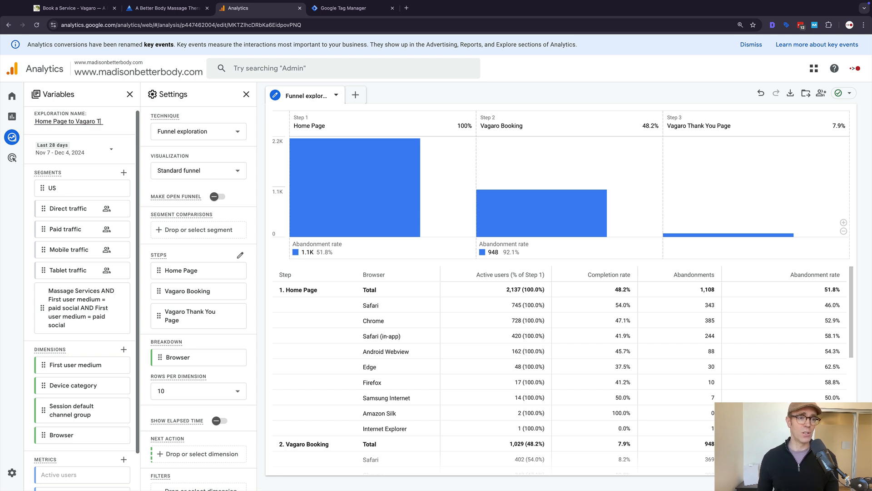
{"action": "type", "text": "hank You PAg"}
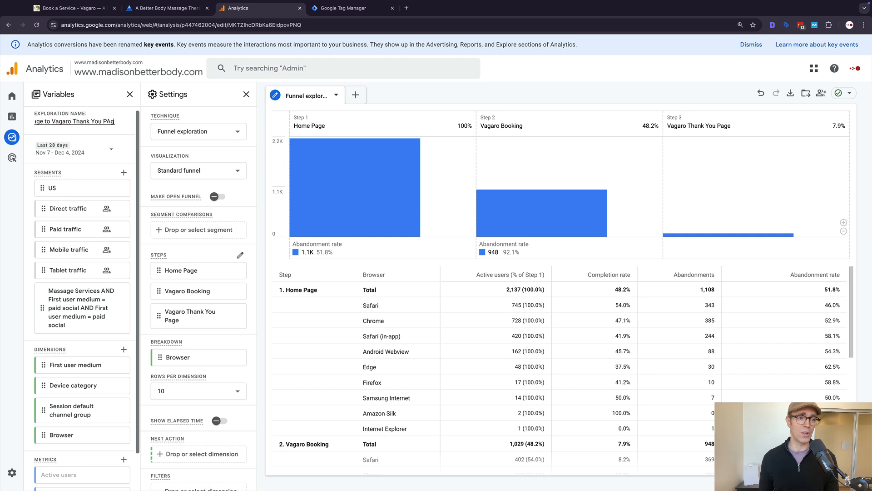
{"action": "key", "text": "BackSpace"}
{"action": "key", "text": "BackSpace"}
{"action": "type", "text": "age"}
{"action": "key", "text": "Return"}
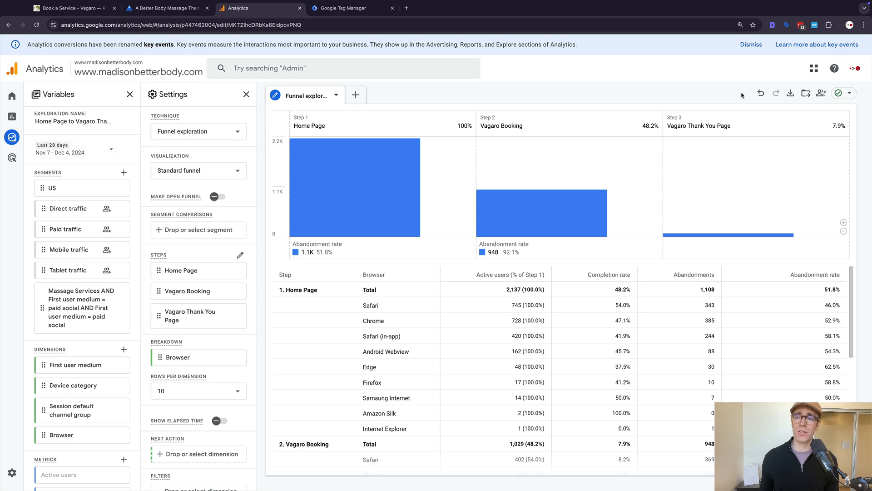
Step: Save the exploration as a funnel report in the Library, keeping the suggested report name and leaving the description empty
{"action": "left_click", "coordinate": [805, 96]}
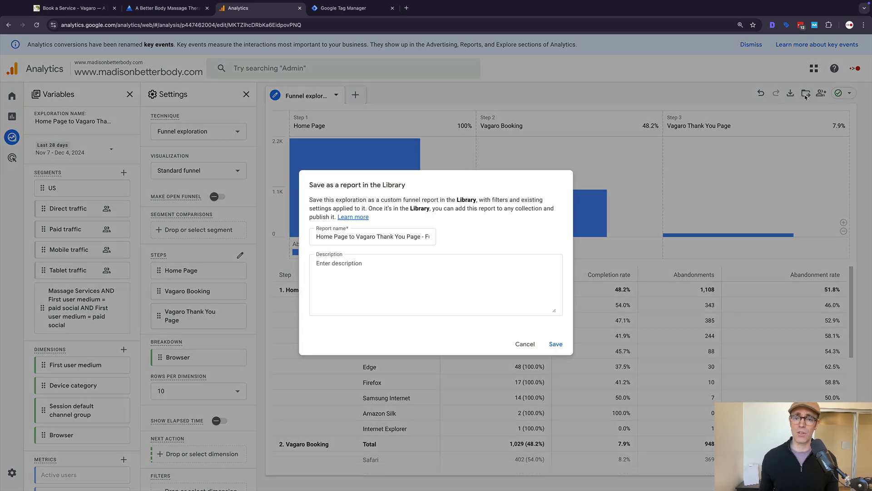
{"action": "left_click", "coordinate": [494, 302]}
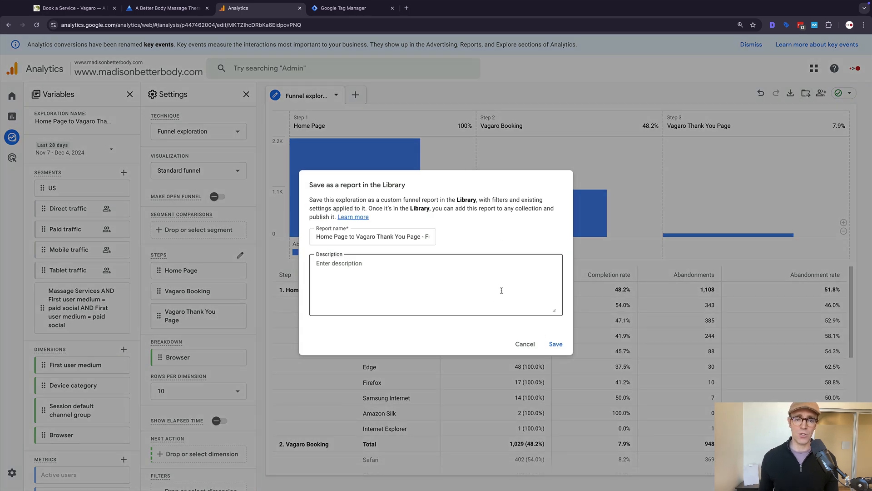
{"action": "left_click", "coordinate": [551, 344]}
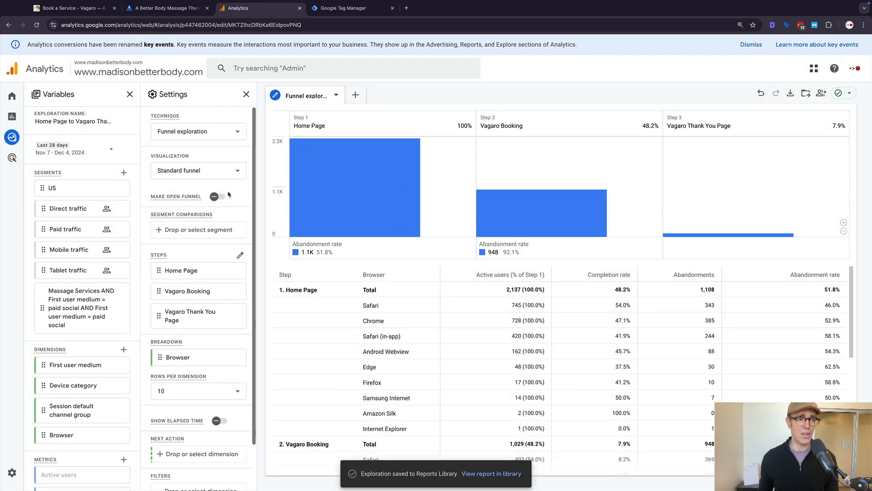
Step: Reopen the Home Page to Vagaro Thank You Page exploration from the explorations list, and share it read-only with all property users
{"action": "left_click", "coordinate": [13, 136]}
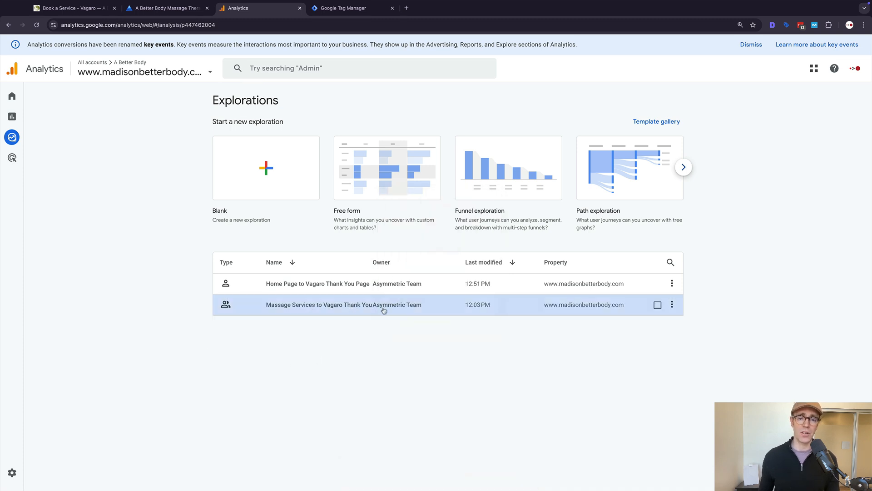
{"action": "left_click", "coordinate": [294, 286]}
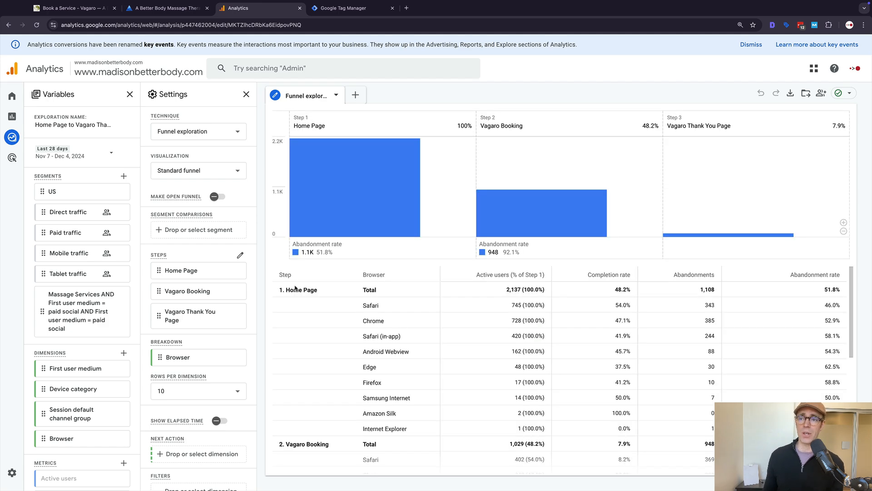
{"action": "left_click", "coordinate": [821, 95]}
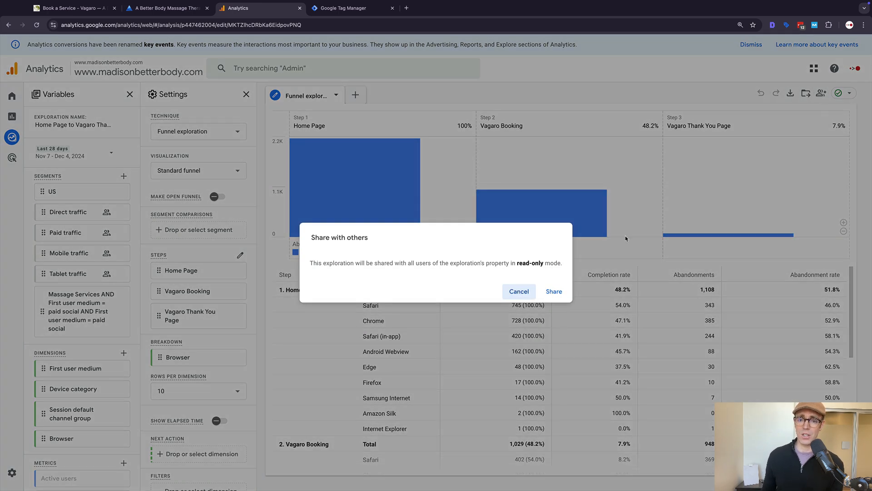
{"action": "left_click", "coordinate": [553, 291]}
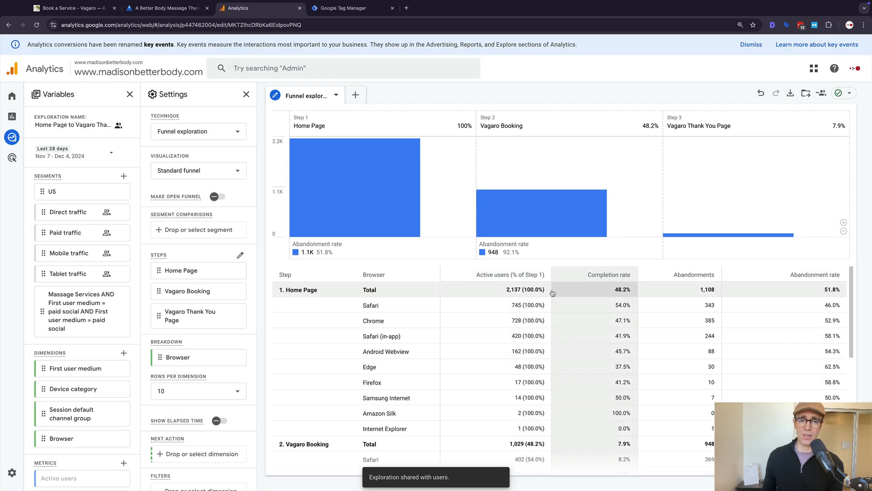
{"action": "mouse_move", "coordinate": [582, 210]}
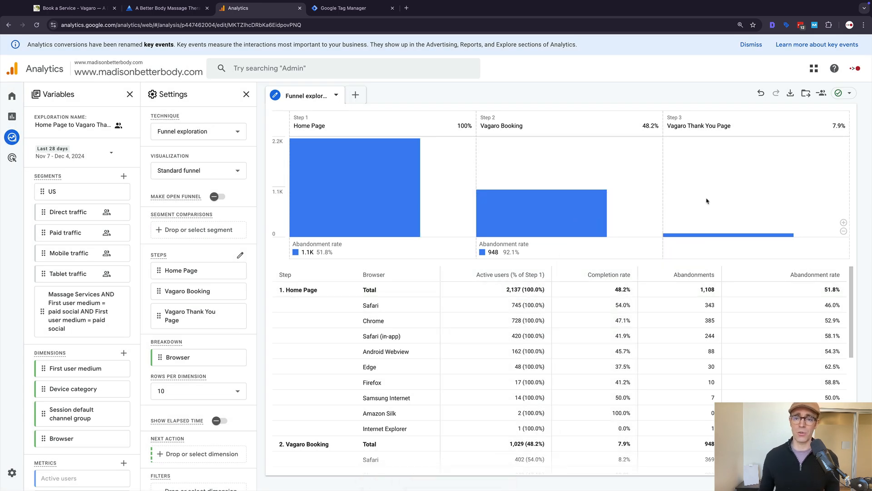
{"action": "scroll", "coordinate": [609, 214], "scroll_direction": "up", "scroll_amount": 5}
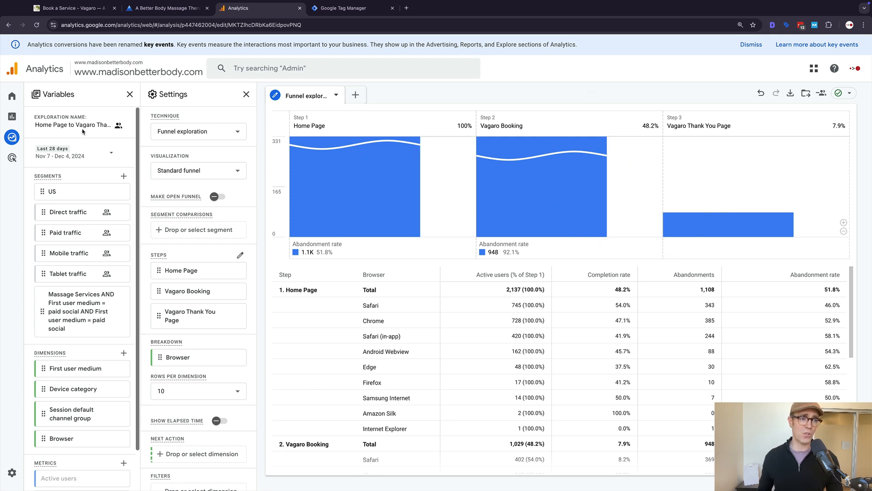
{"action": "mouse_move", "coordinate": [25, 139]}
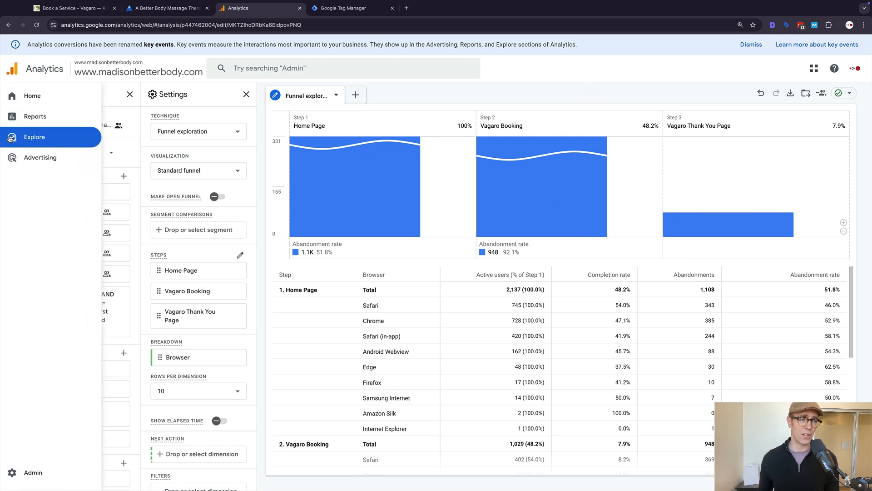